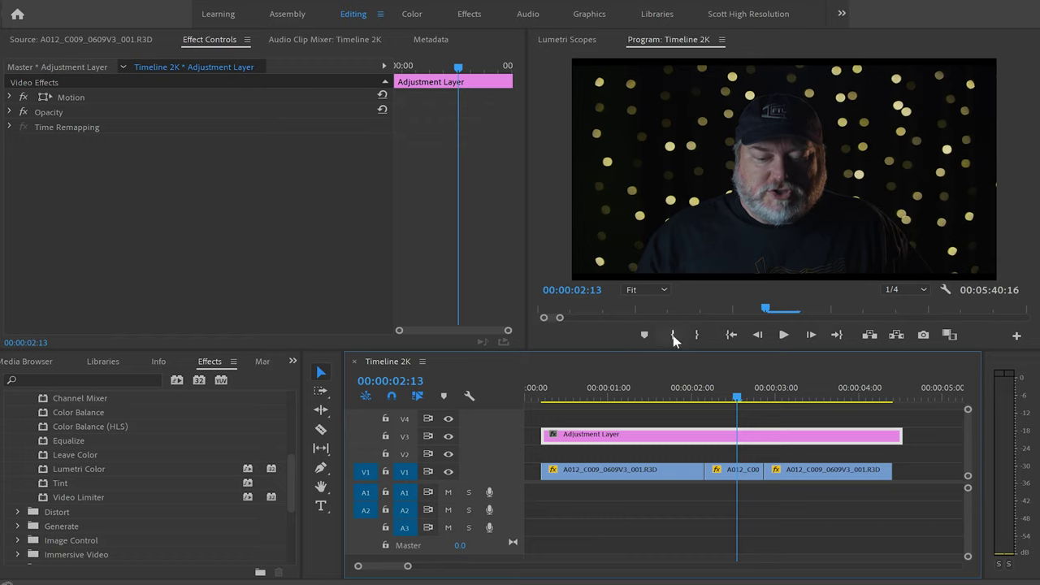
Jump to the gray-card frame at 00:00:01:13 and drag Lumetri Color onto the adjustment layer
left_click(654, 396)
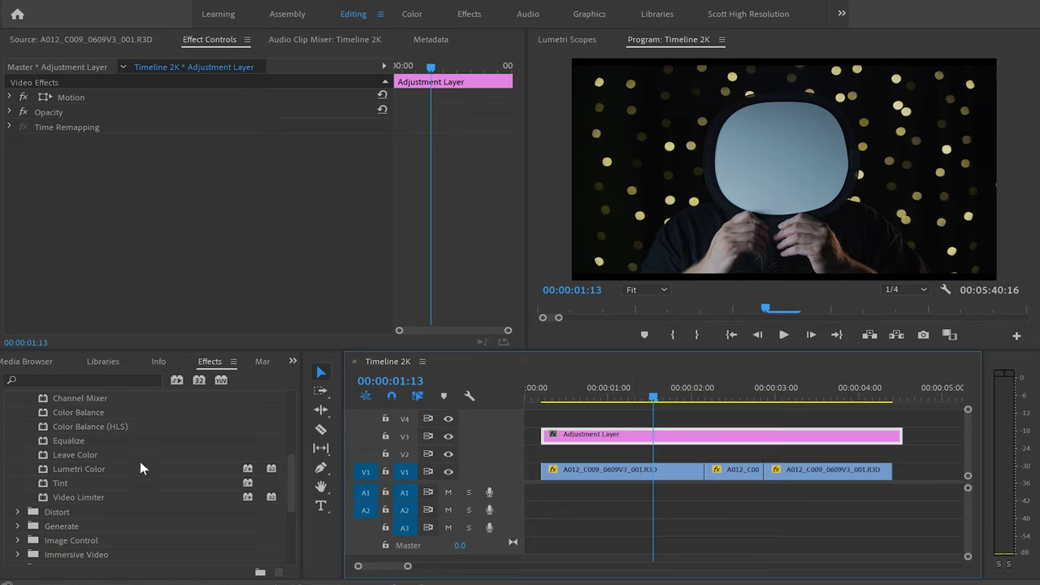
left_click(45, 467)
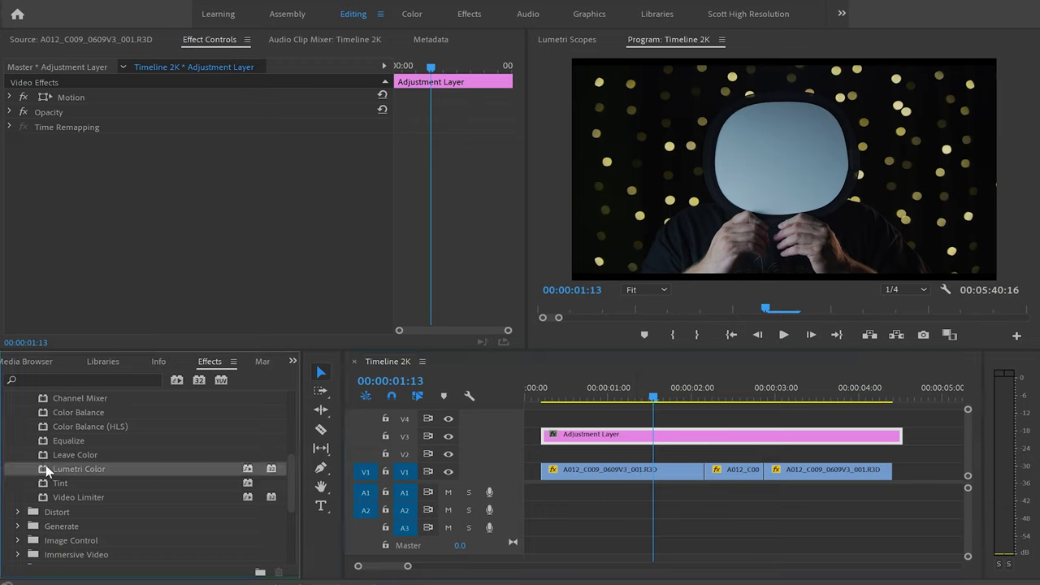
left_click_drag(46, 469, 91, 281)
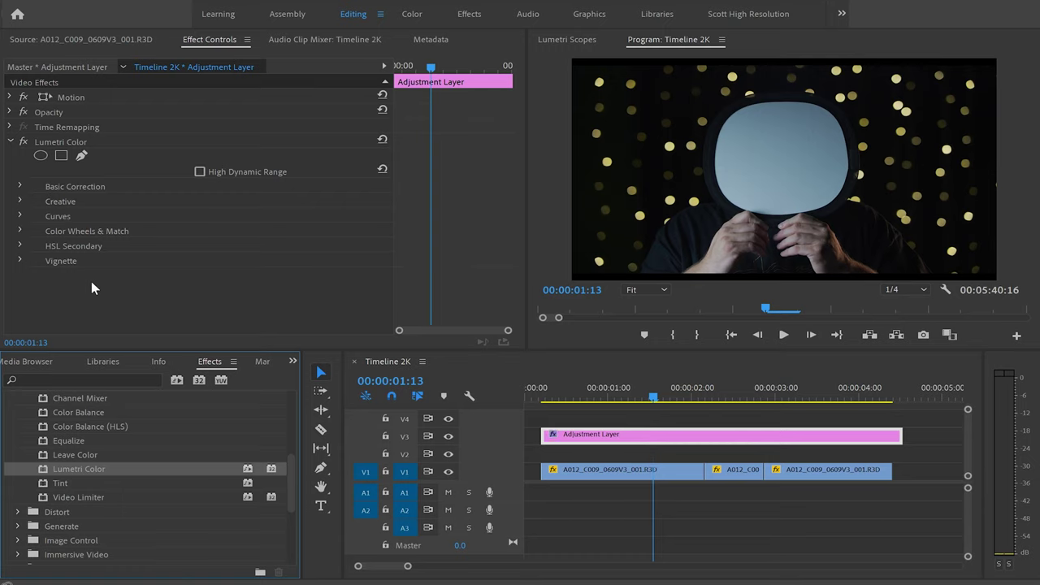
Expand Lumetri's Basic Correction section and switch the monitor to the Lumetri Scopes waveform
left_click(20, 186)
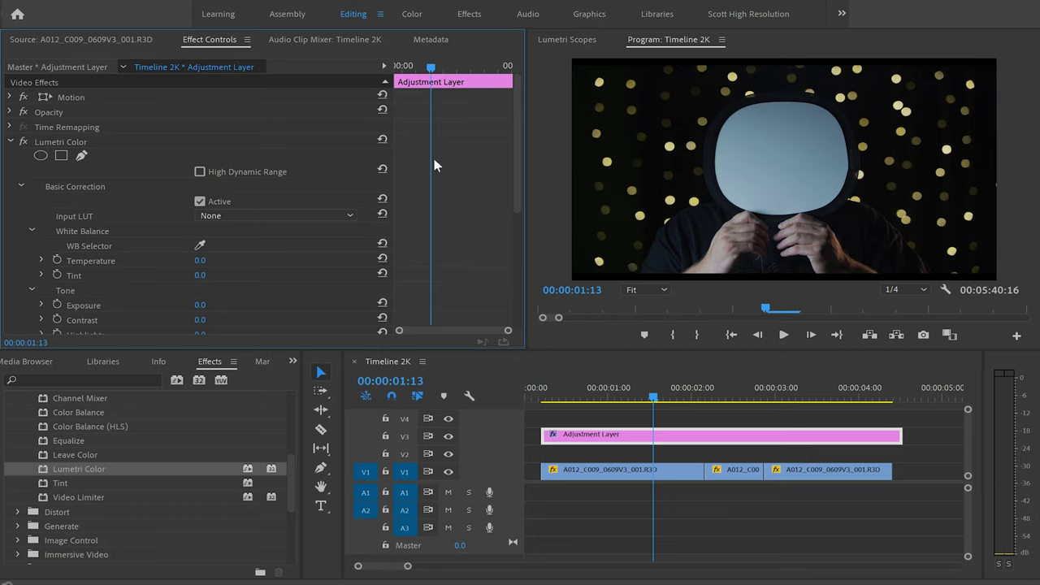
left_click(571, 43)
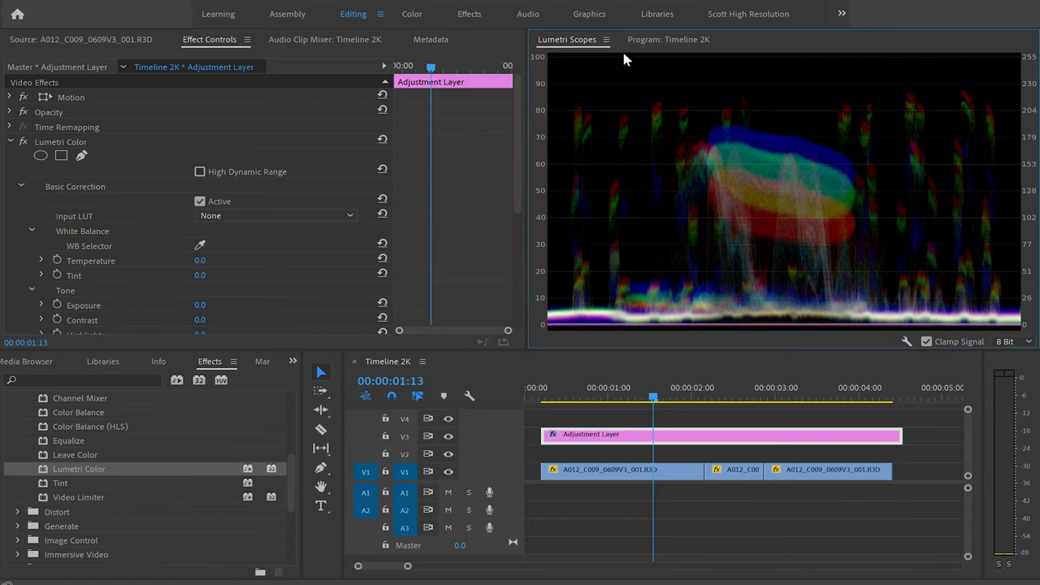
left_click(652, 38)
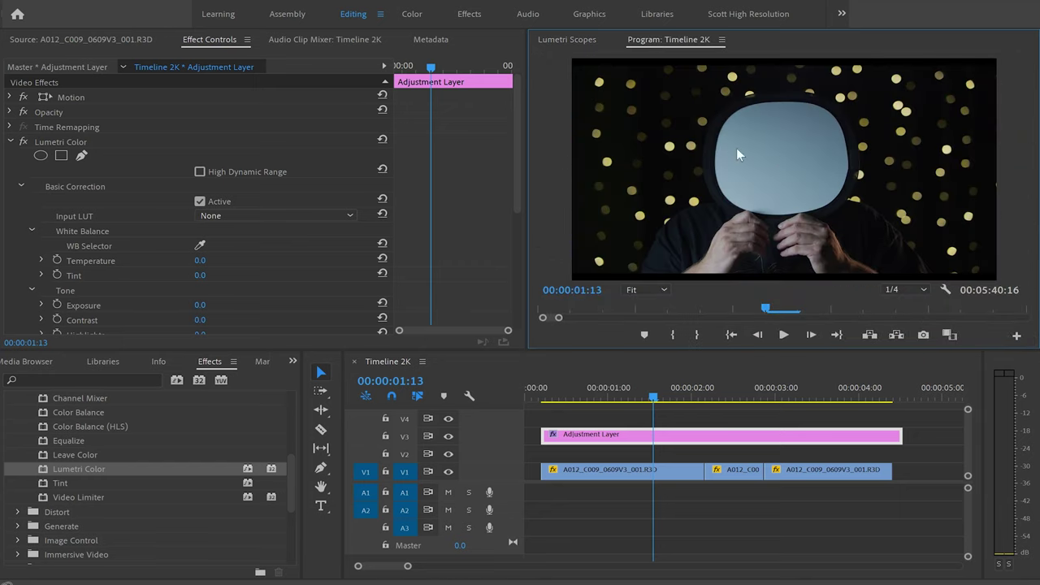
left_click(582, 43)
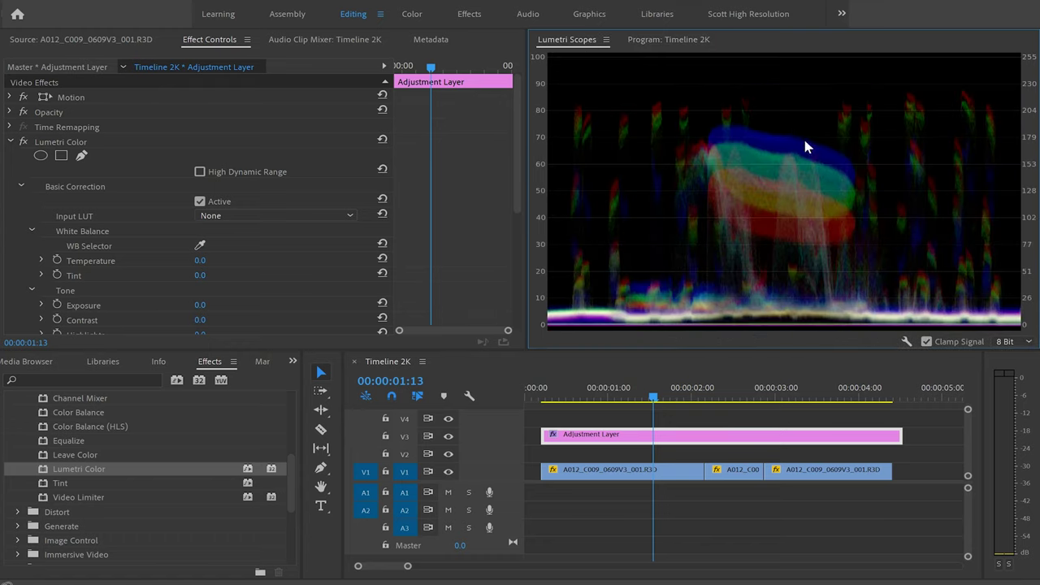
left_click(684, 41)
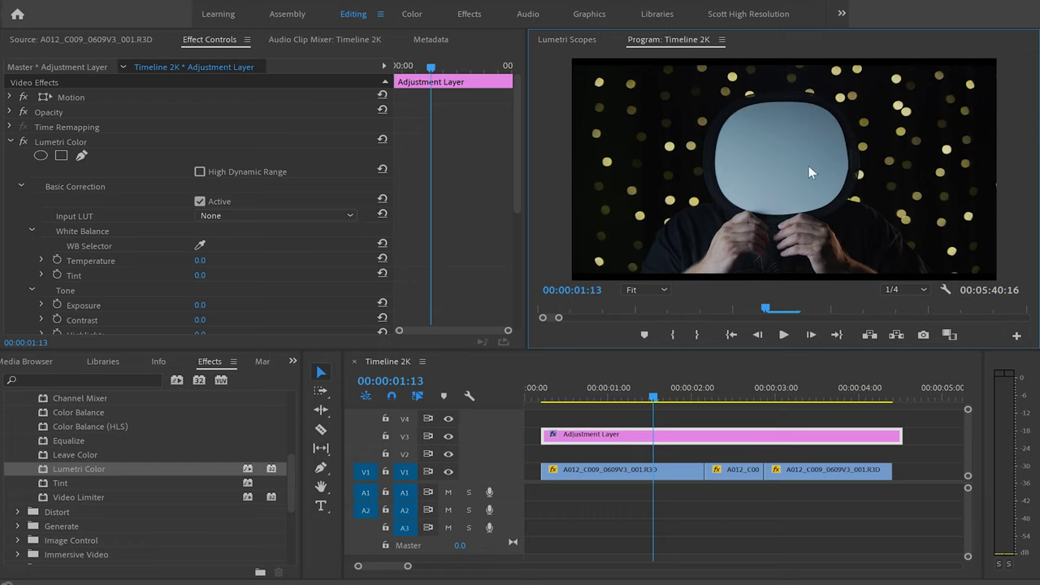
left_click(575, 43)
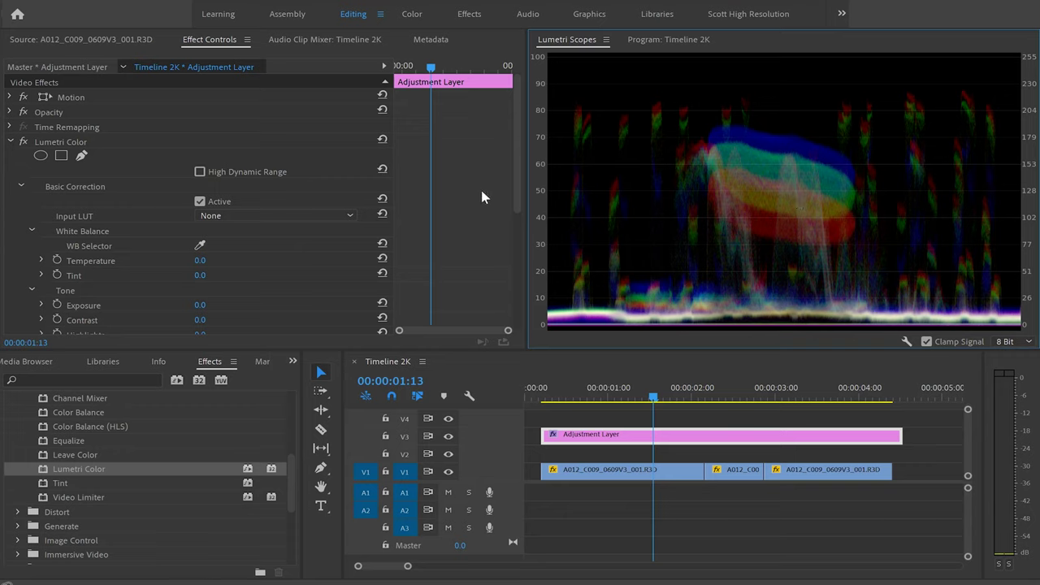
scroll(481, 190, "down", 5)
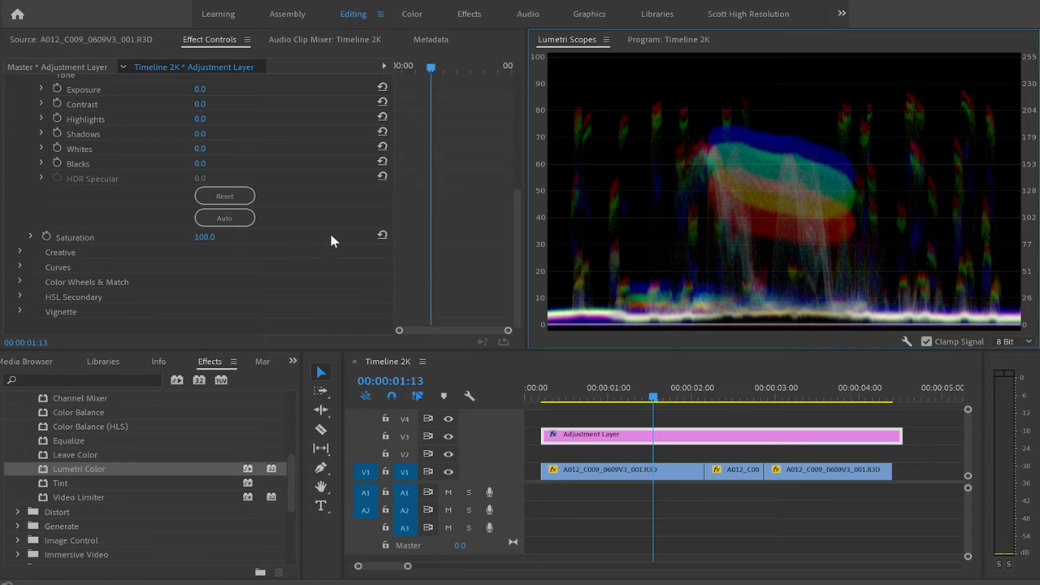
Set the adjustment layer's Lumetri Saturation to 200, then raise it to 300
left_click(203, 237)
type("200")
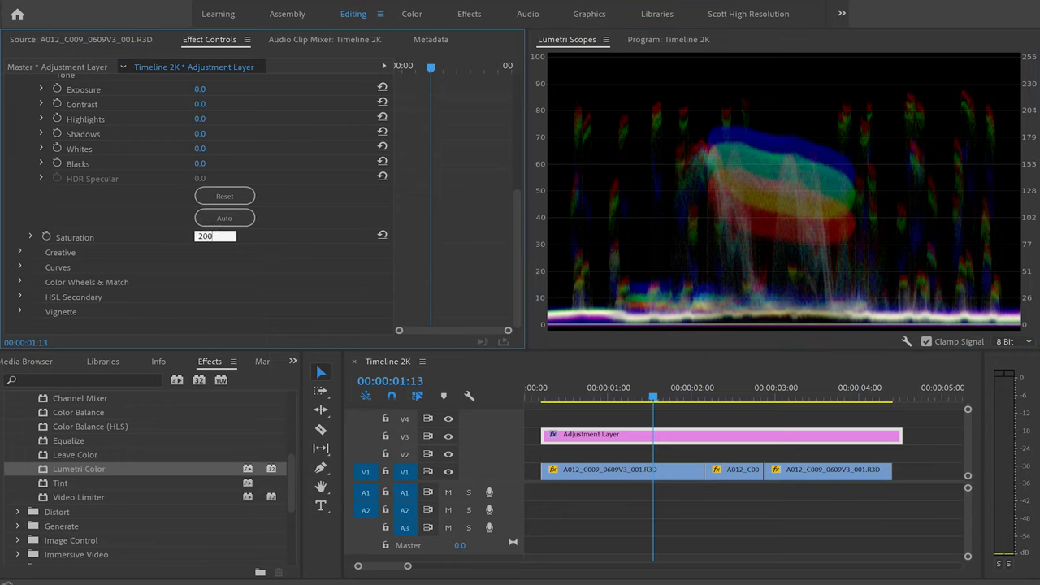
key("Return")
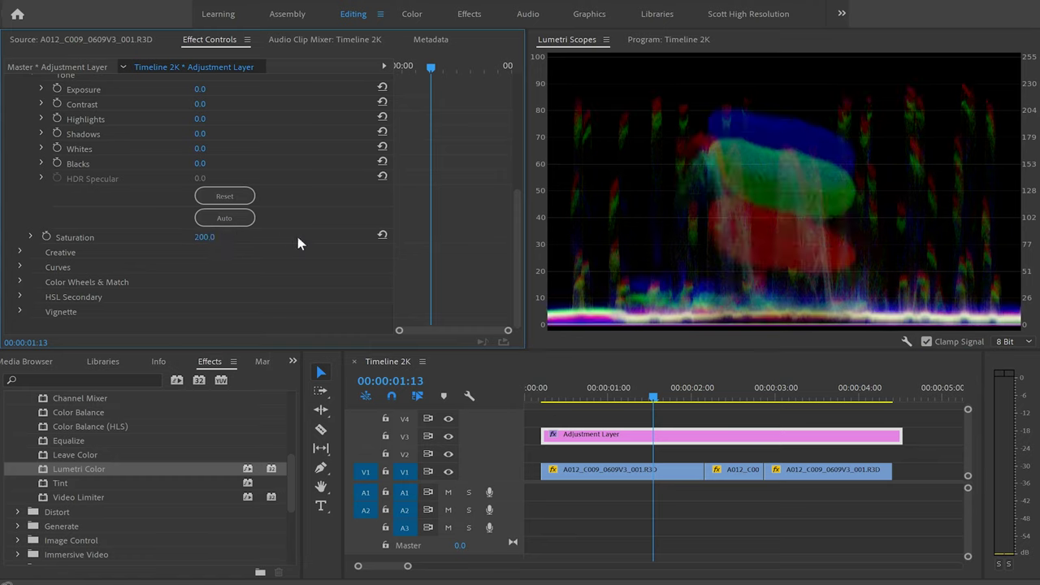
scroll(317, 227, "up", 5)
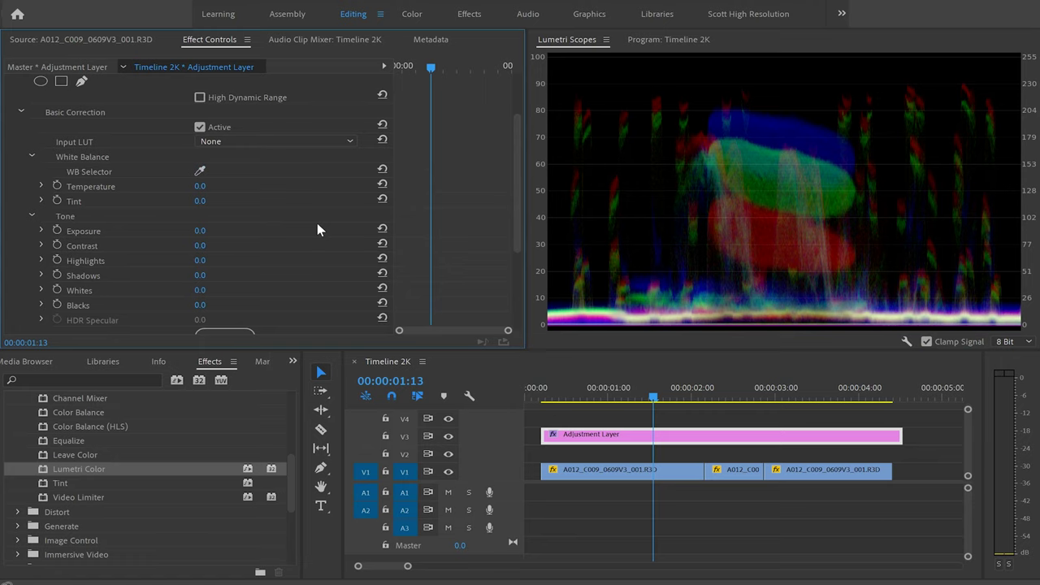
scroll(317, 223, "down", 2)
scroll(317, 223, "down", 3)
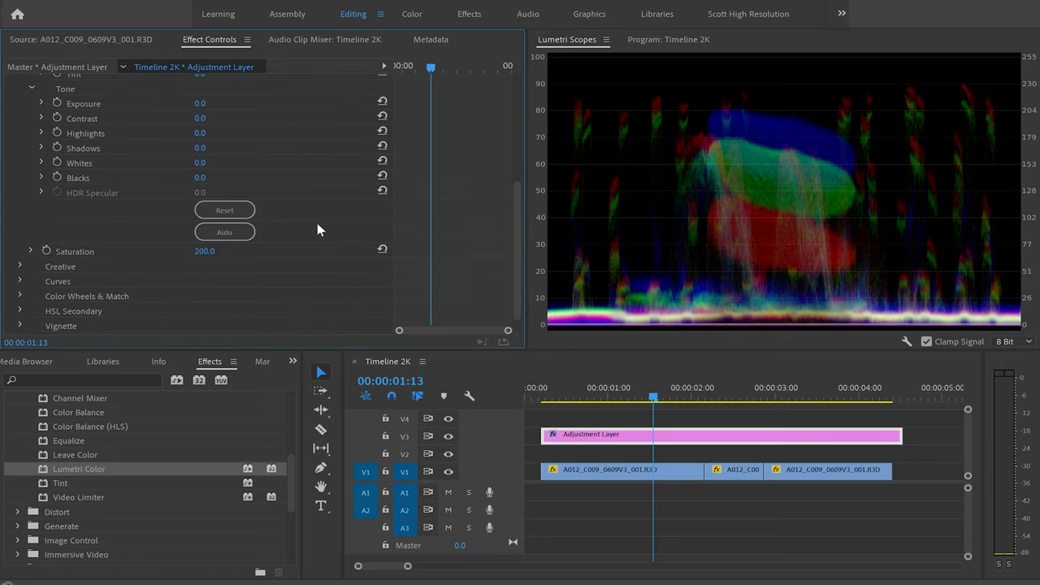
left_click(213, 249)
type("300")
key("Return")
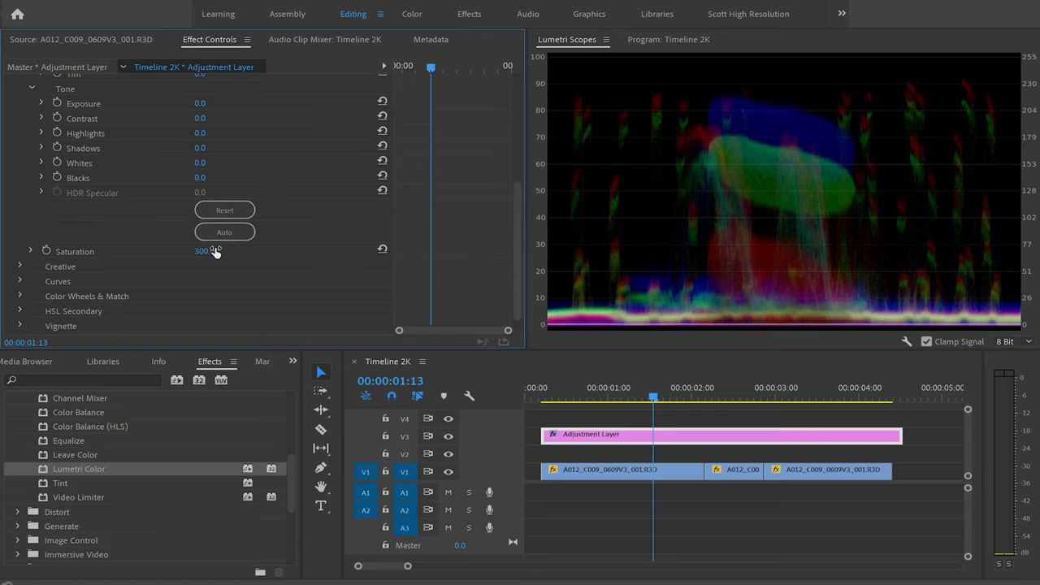
scroll(317, 216, "up", 5)
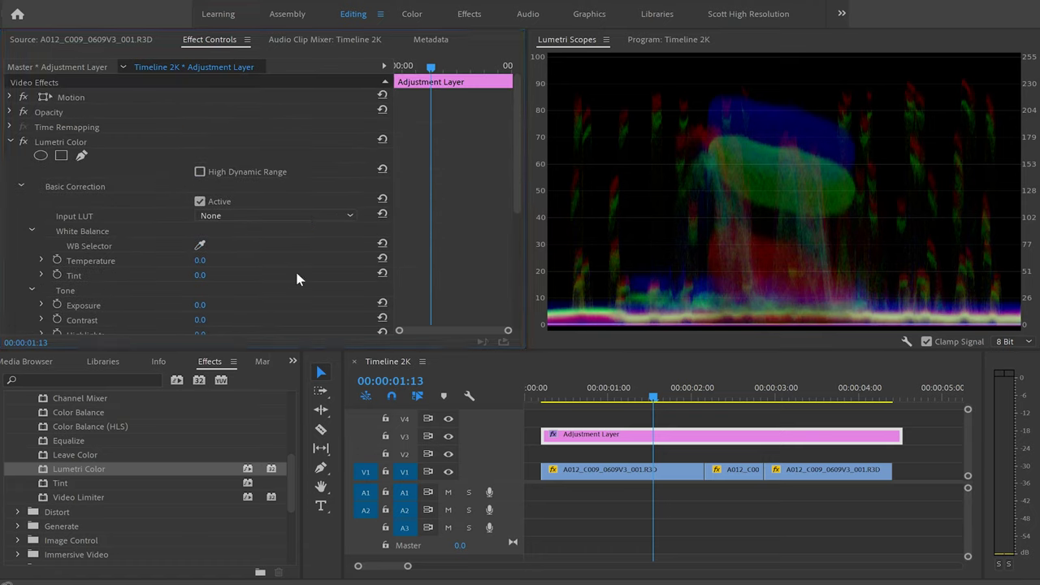
Set Lumetri Temperature to 55.5 and Tint to 15.1, then view the program frame at 00:00:02:14
left_click(41, 275)
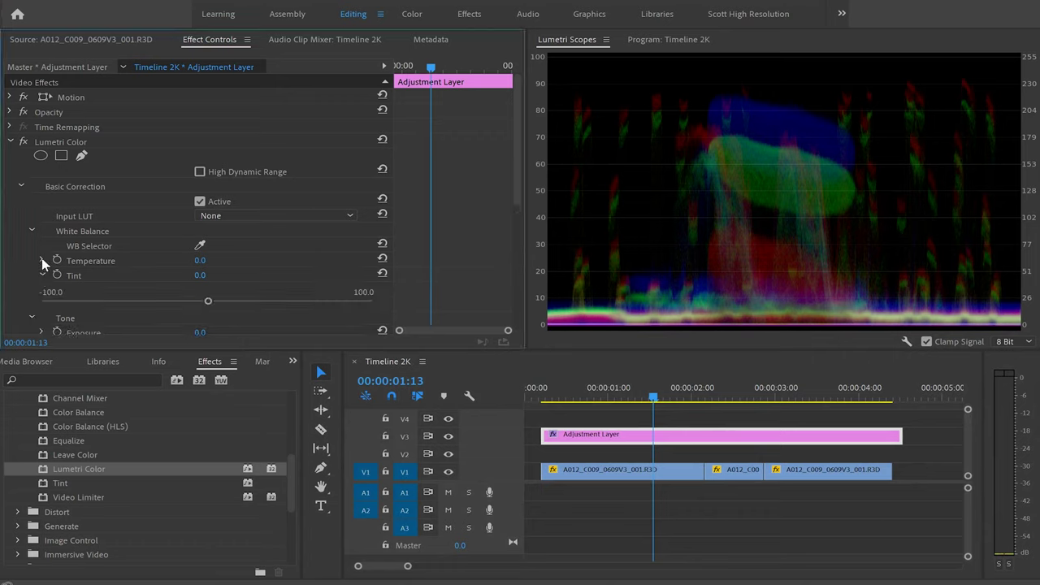
left_click(41, 260)
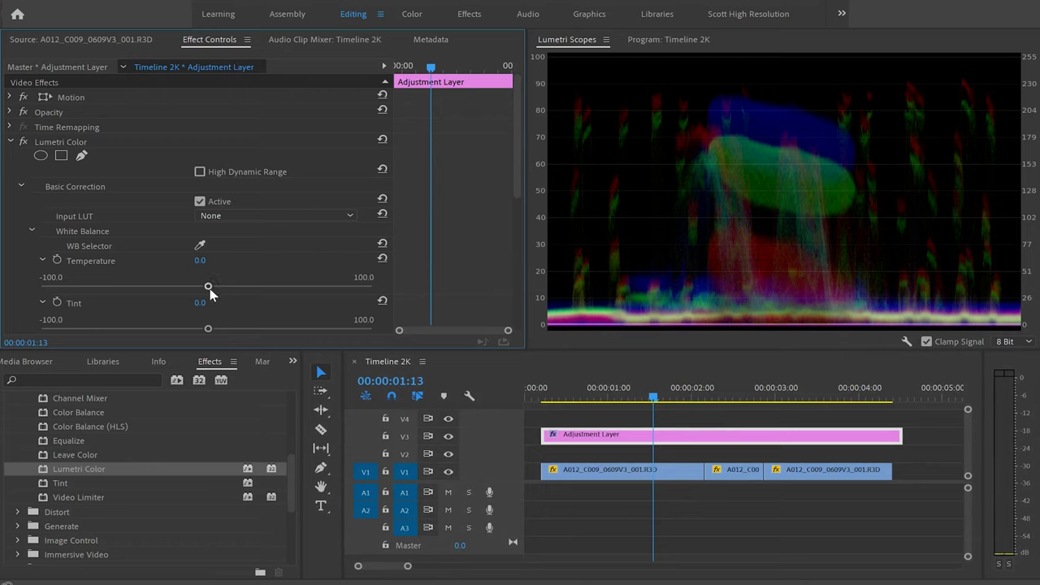
left_click_drag(209, 286, 299, 288)
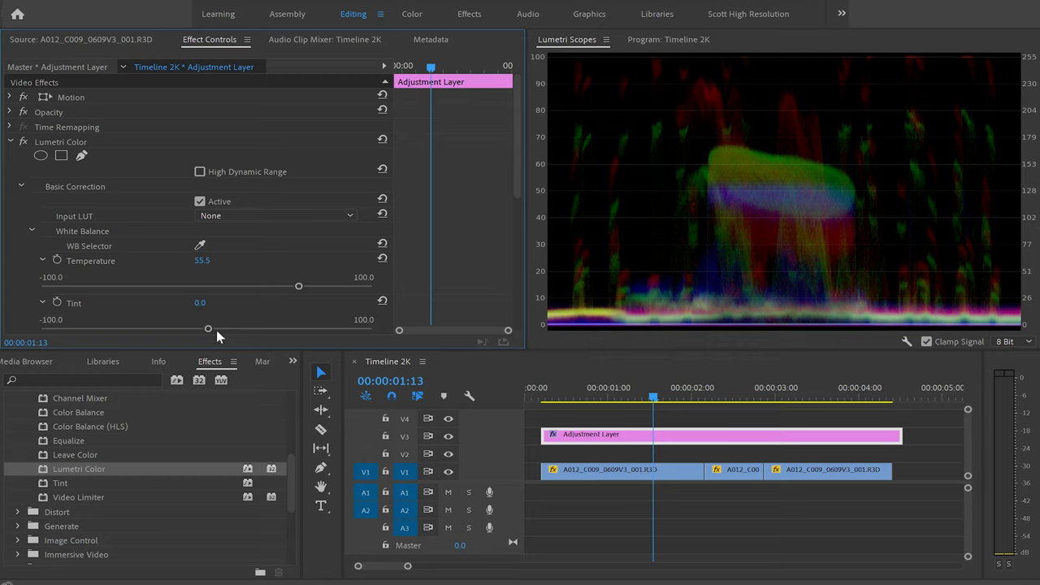
left_click_drag(209, 331, 233, 332)
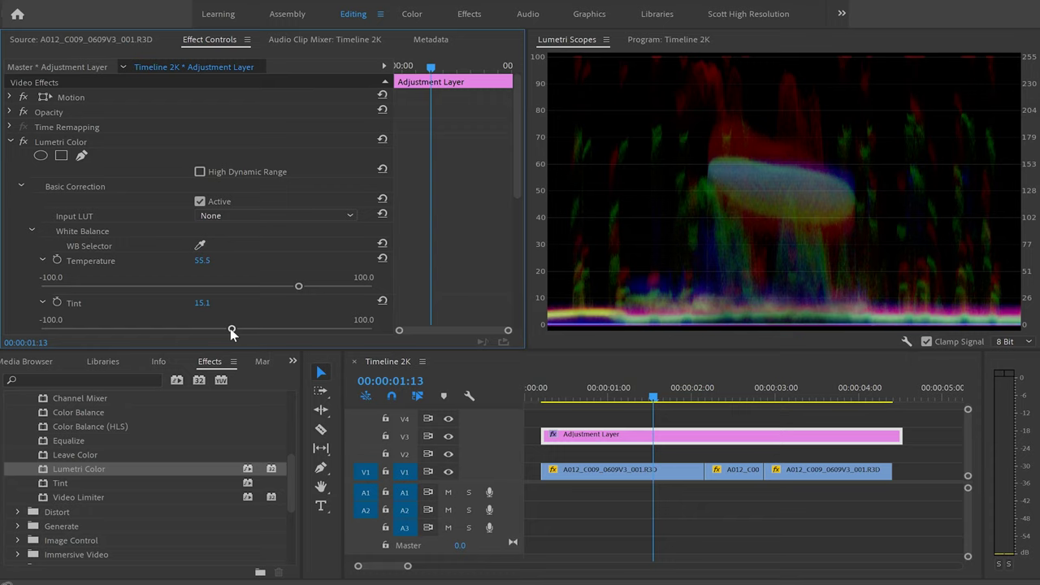
key("shift+4")
left_click(741, 396)
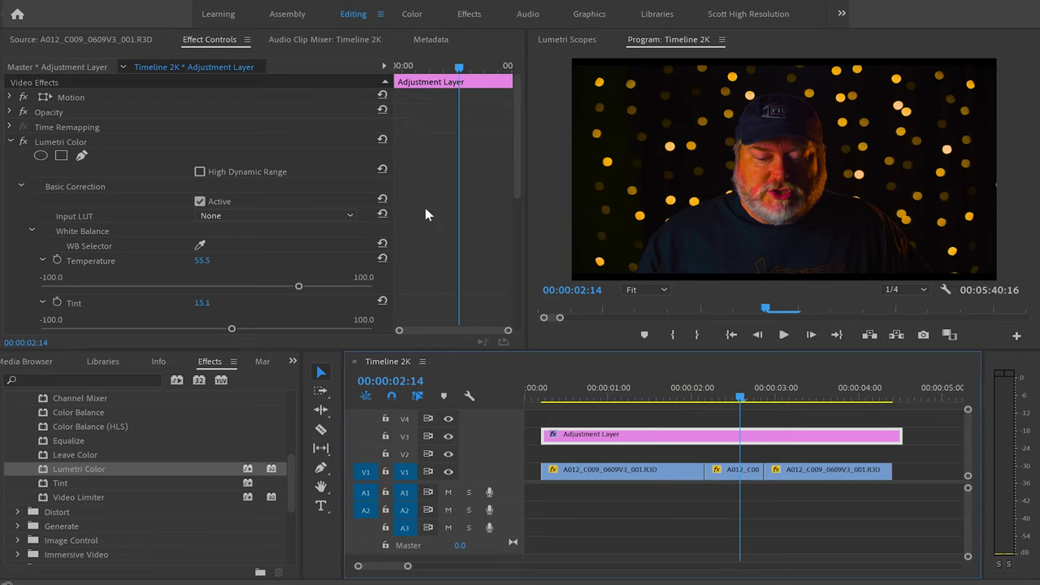
Reset the Lumetri Saturation back to 100
scroll(425, 207, "down", 5)
scroll(426, 214, "down", 1)
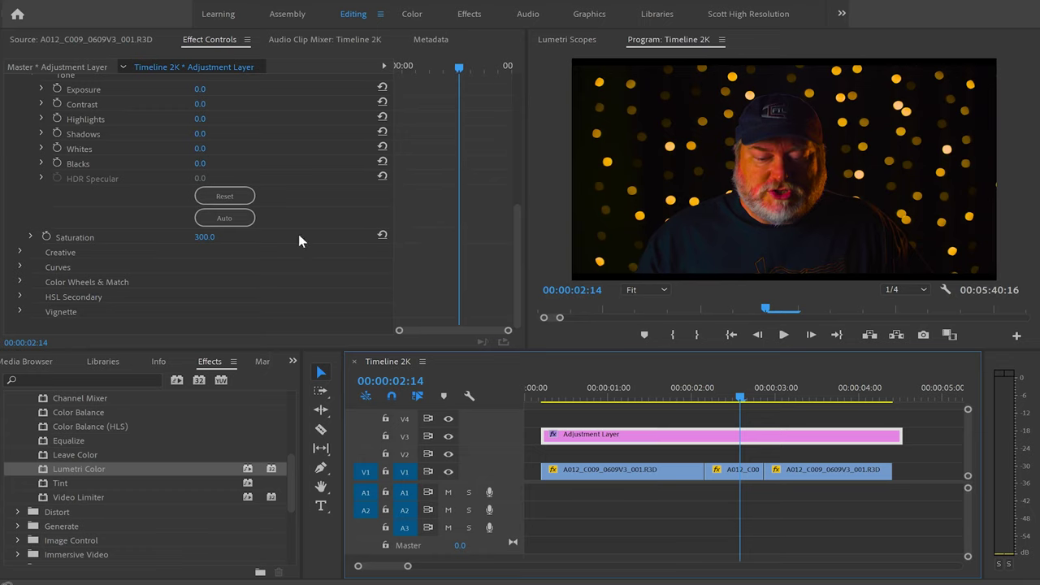
left_click(383, 235)
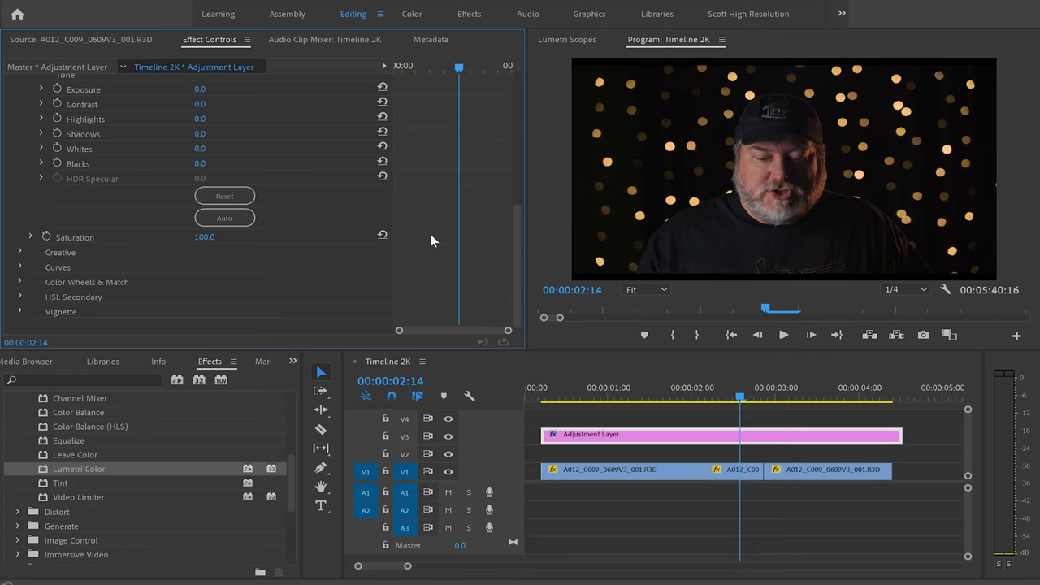
Bypass Lumetri Color, return to frame 00:00:01:12, and select the first A012_C009_0609V3_001.R3D clip
scroll(430, 241, "up", 10)
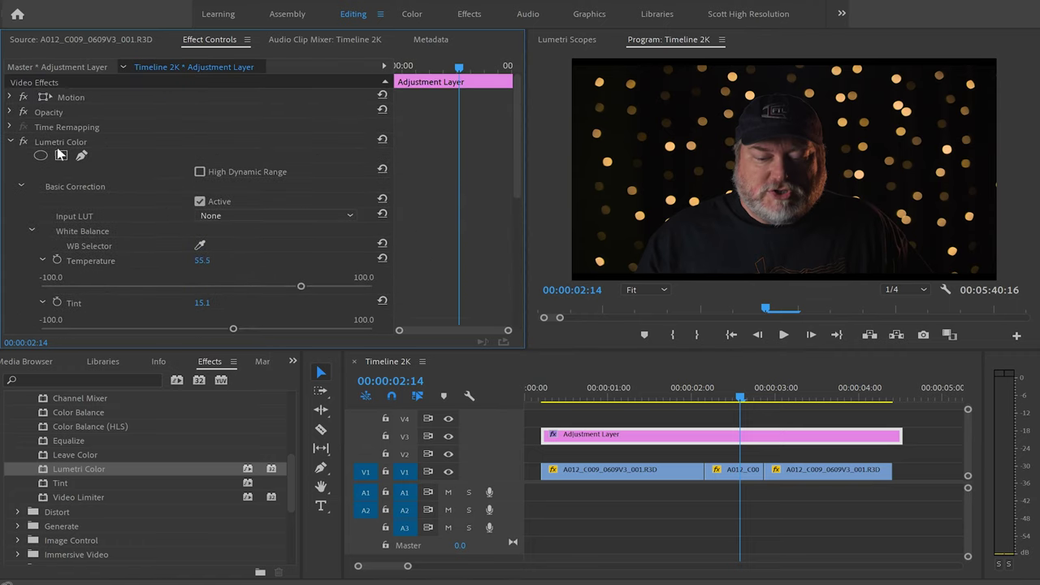
left_click(24, 143)
left_click(651, 394)
left_click(664, 473)
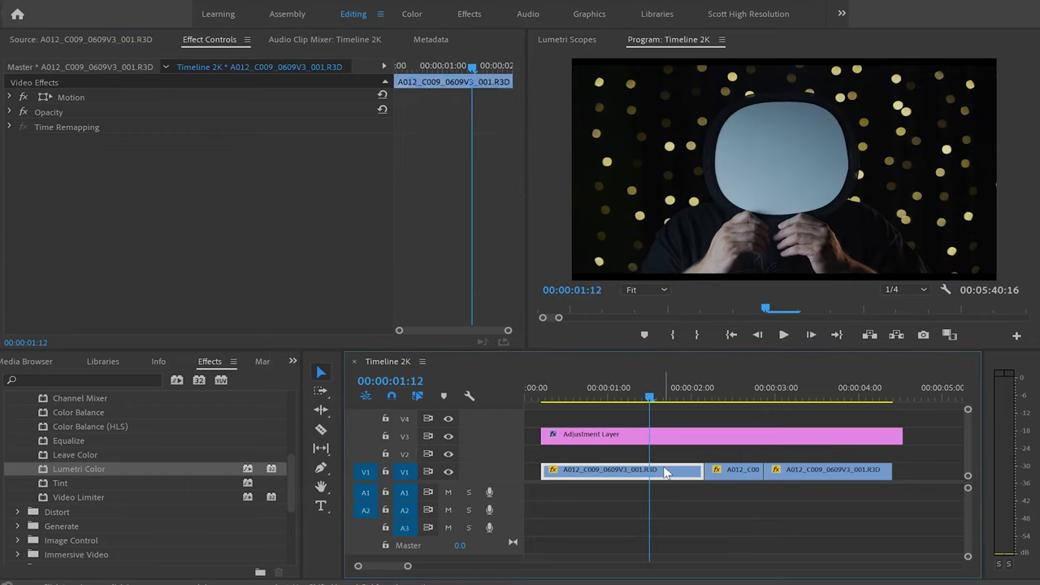
In the clip's RED Source Settings, set Saturation to 2 and bring up the waveform scope
left_click(103, 66)
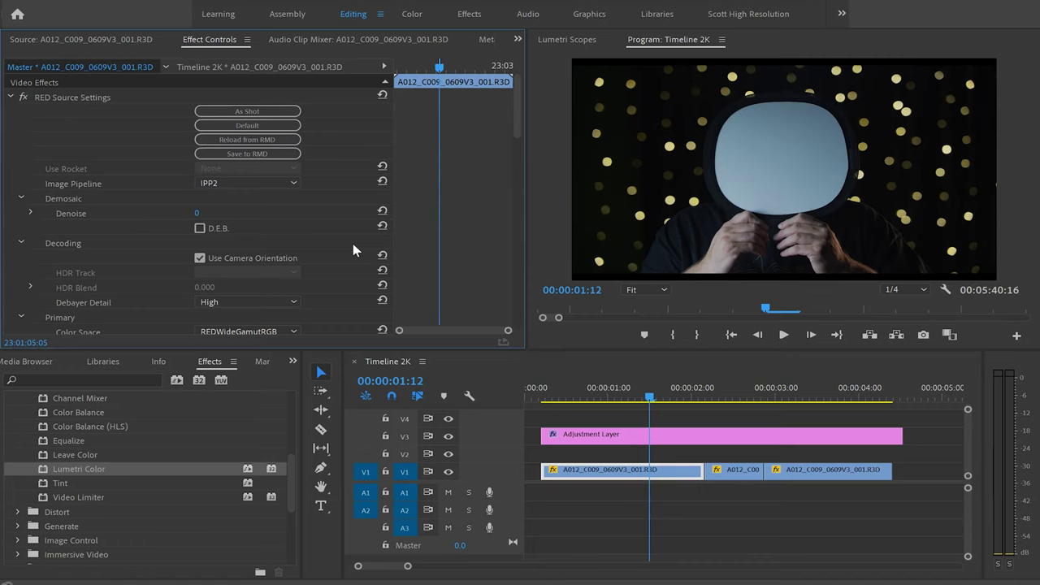
scroll(353, 243, "down", 5)
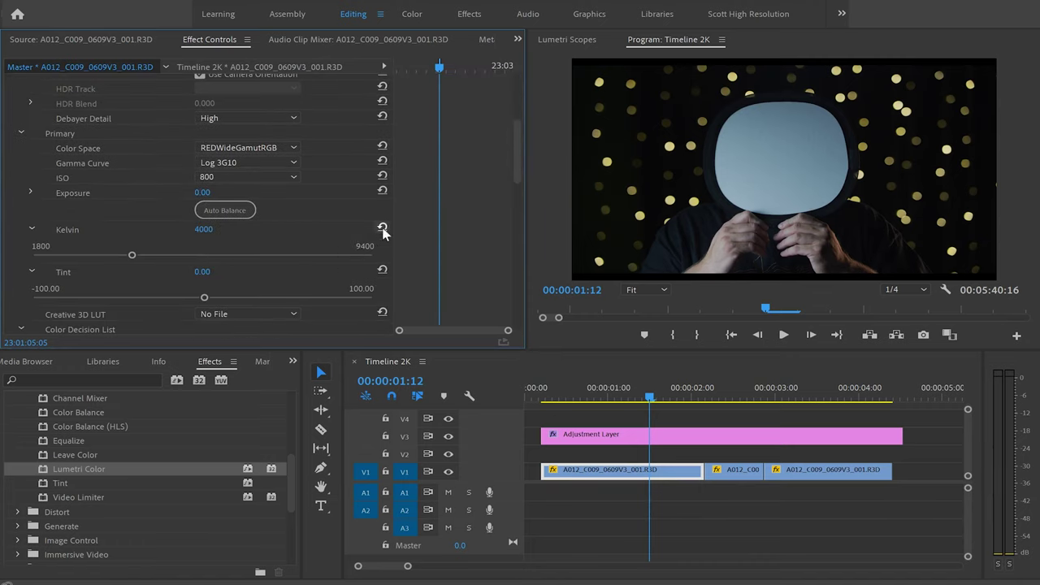
scroll(358, 218, "down", 10)
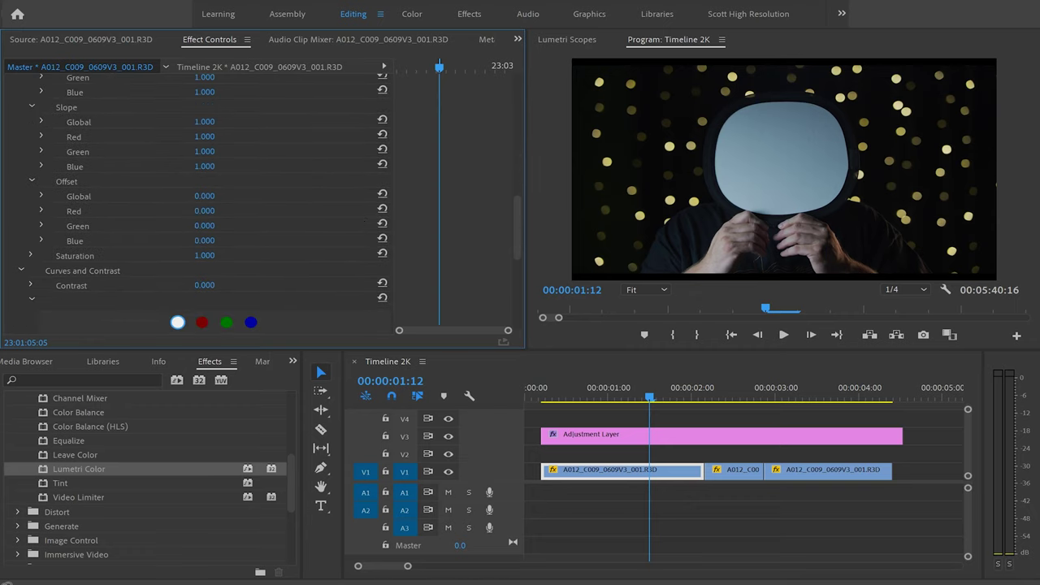
left_click(213, 254)
type("2")
key("Return")
left_click(566, 39)
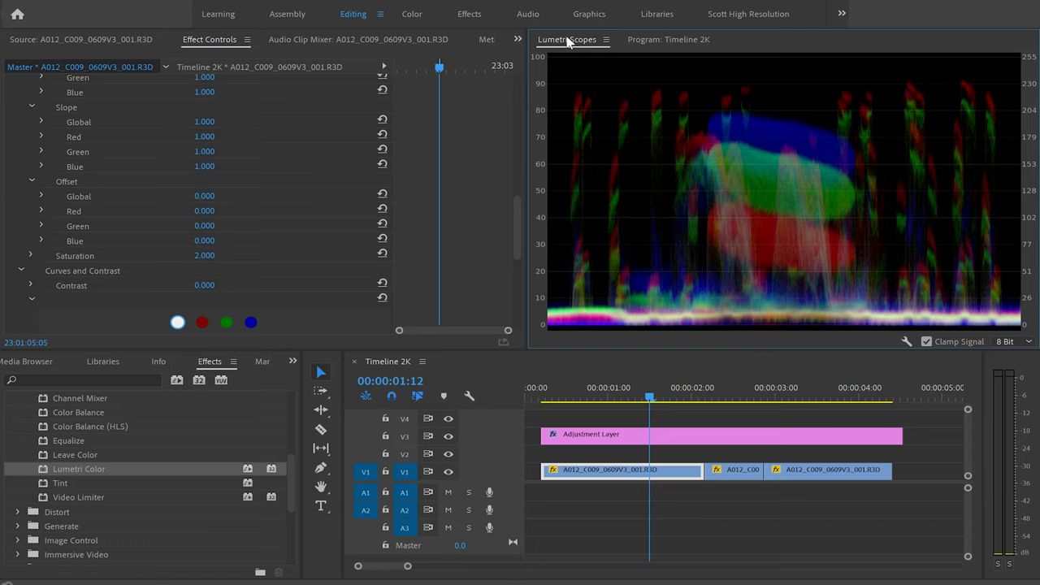
Set the RED Kelvin to 5413 and Tint to -7.13, and Saturation back to 1.000
scroll(346, 214, "up", 10)
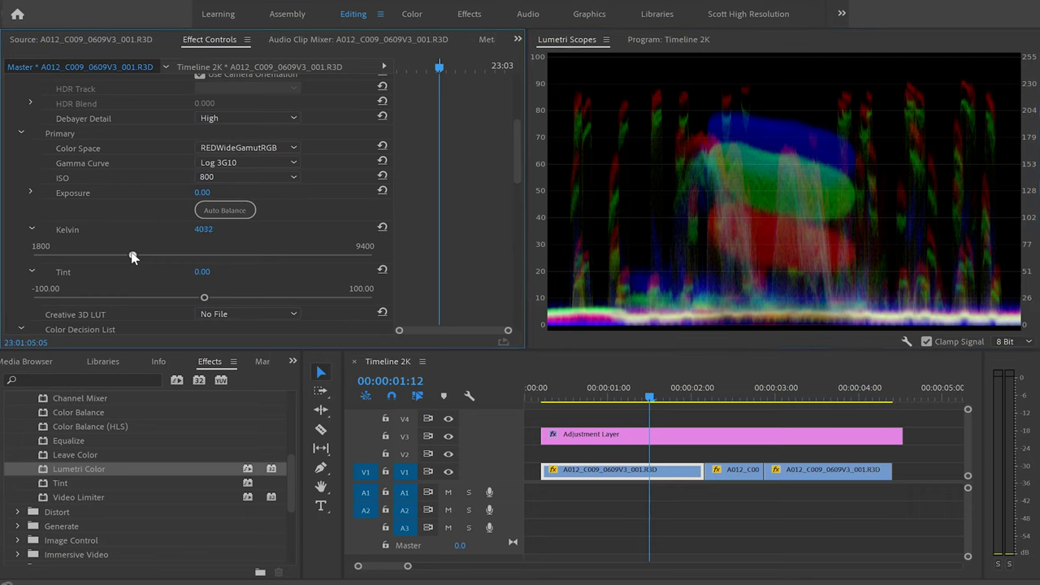
left_click_drag(133, 257, 195, 253)
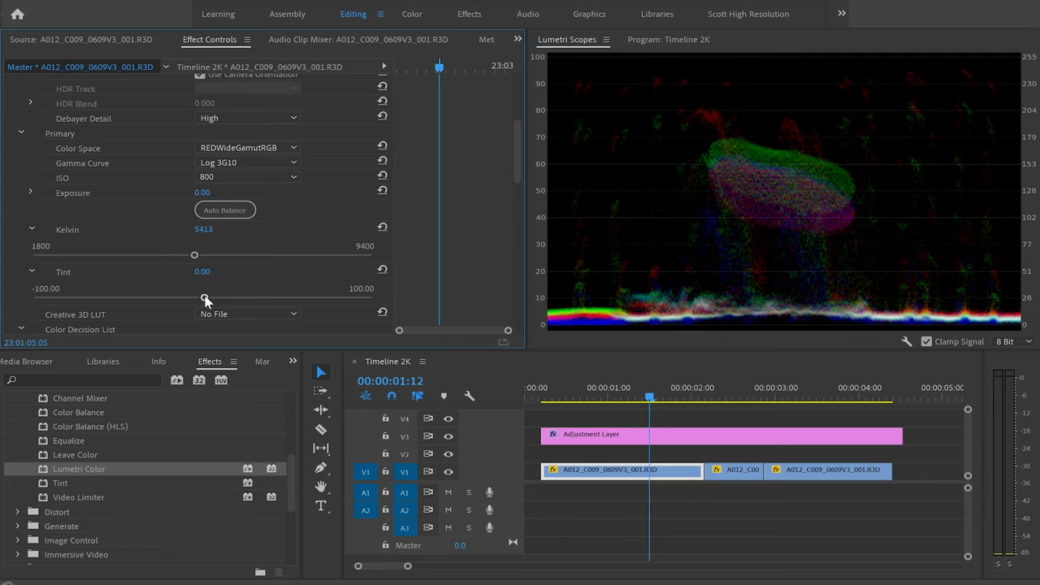
left_click_drag(206, 300, 189, 299)
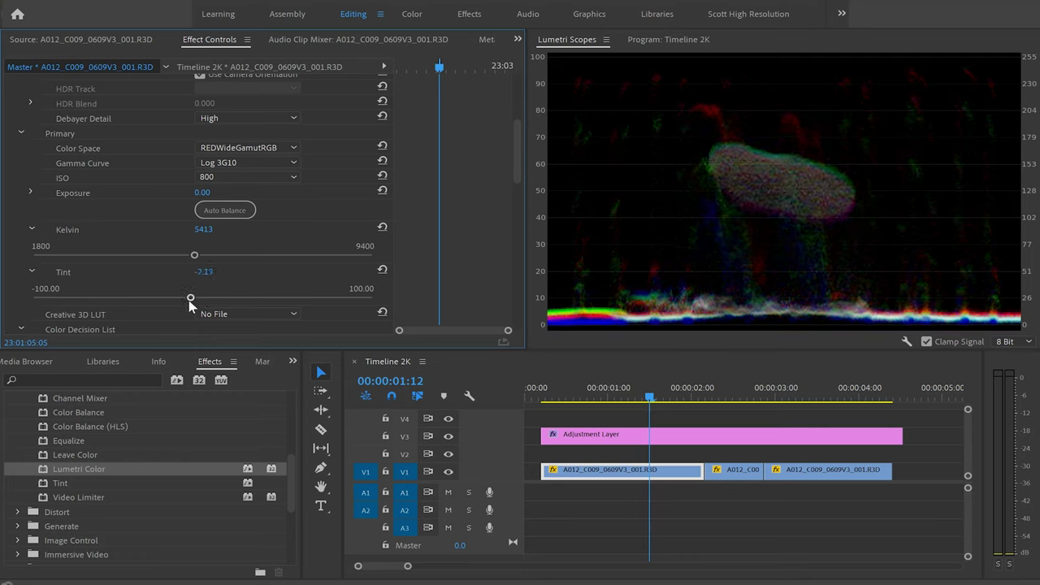
scroll(420, 240, "down", 10)
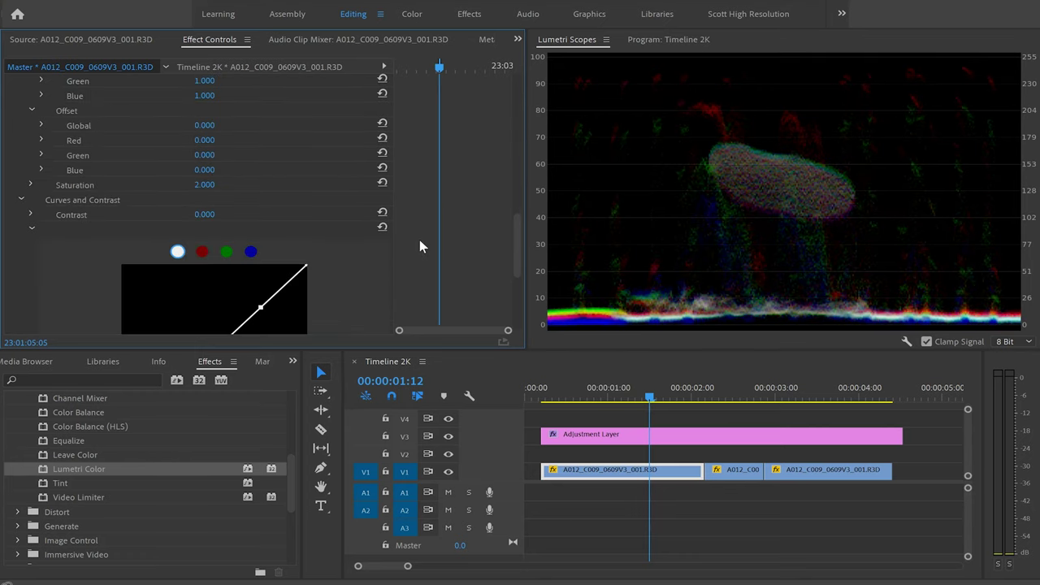
left_click(213, 184)
type("1")
key("Return")
Show the program video at 00:00:02:13 and select the Adjustment Layer clip on V3
left_click(670, 40)
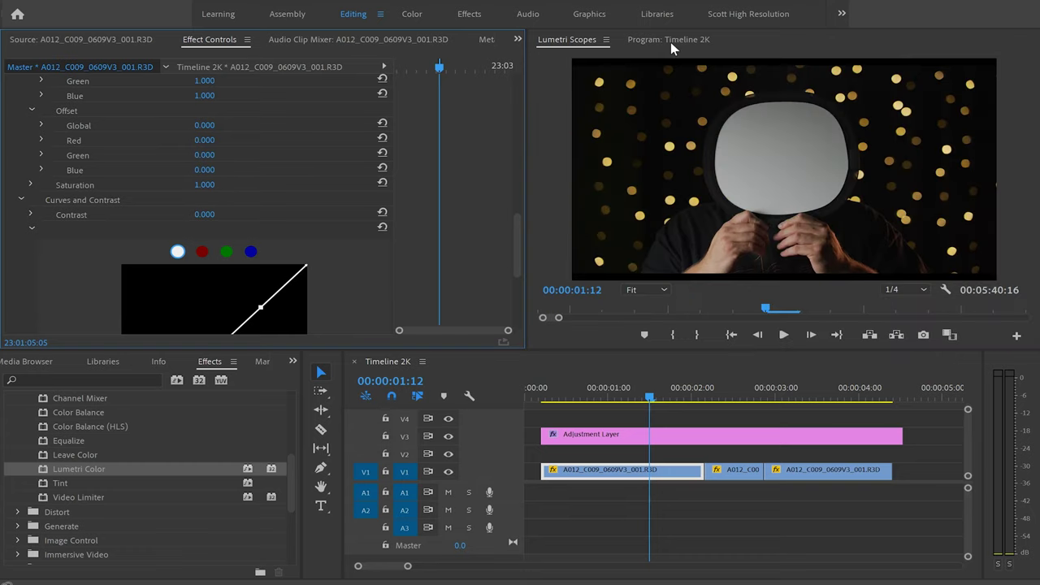
left_click(739, 394)
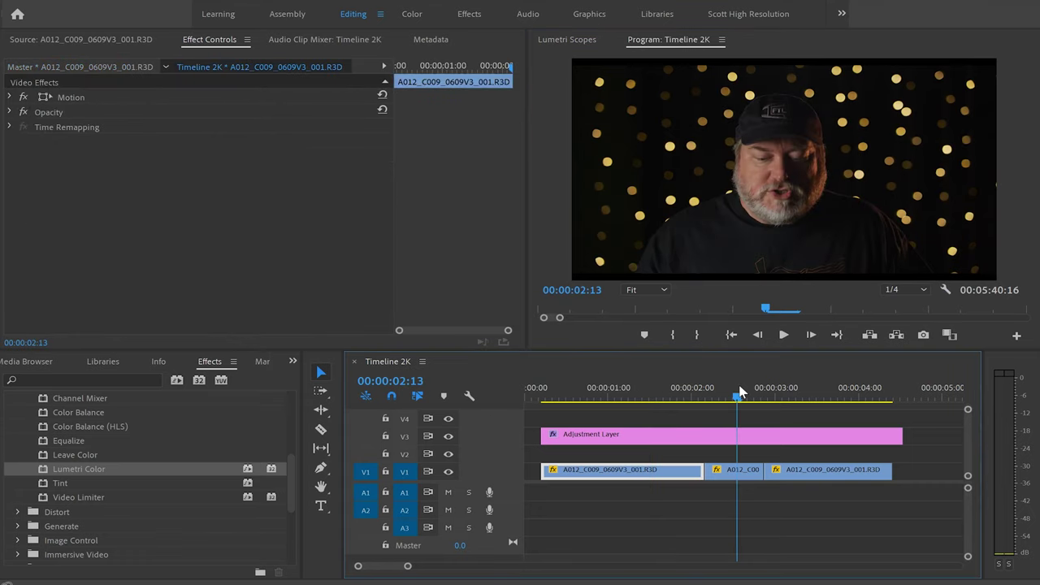
left_click(720, 436)
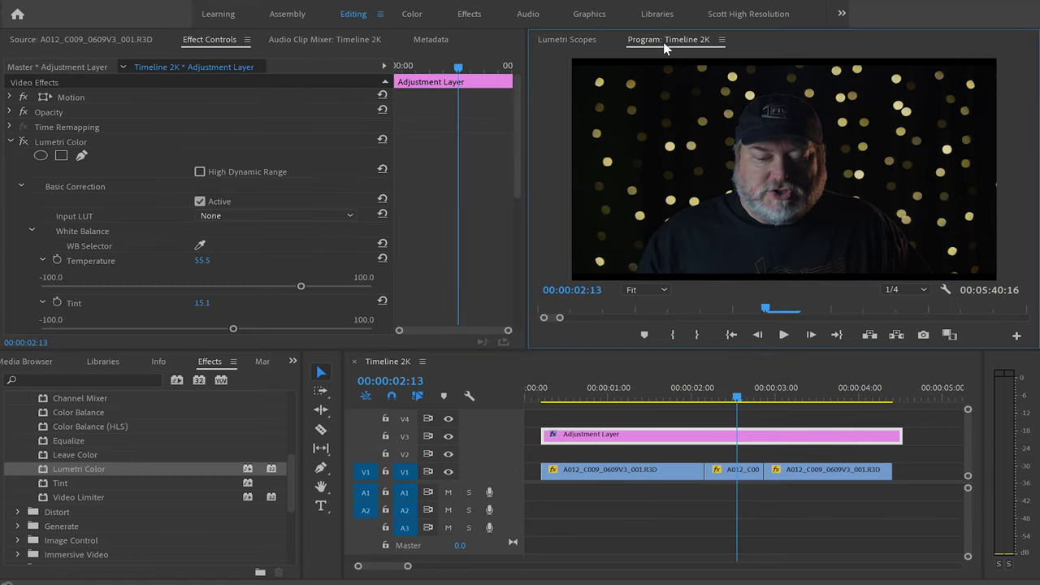
With the scopes shown and Lumetri Color toggled, set the adjustment layer's Saturation to 0
left_click(587, 40)
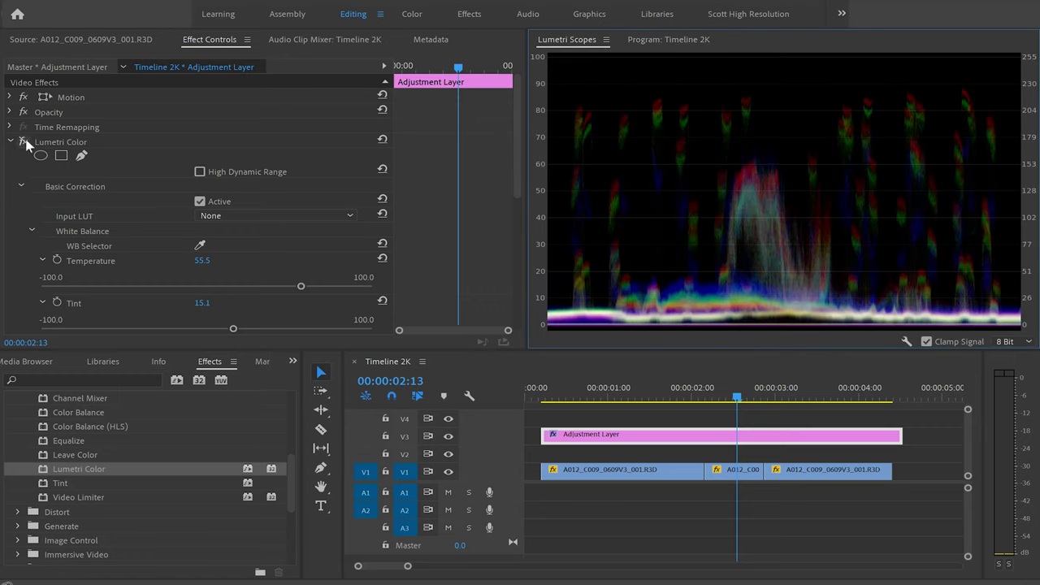
left_click(22, 141)
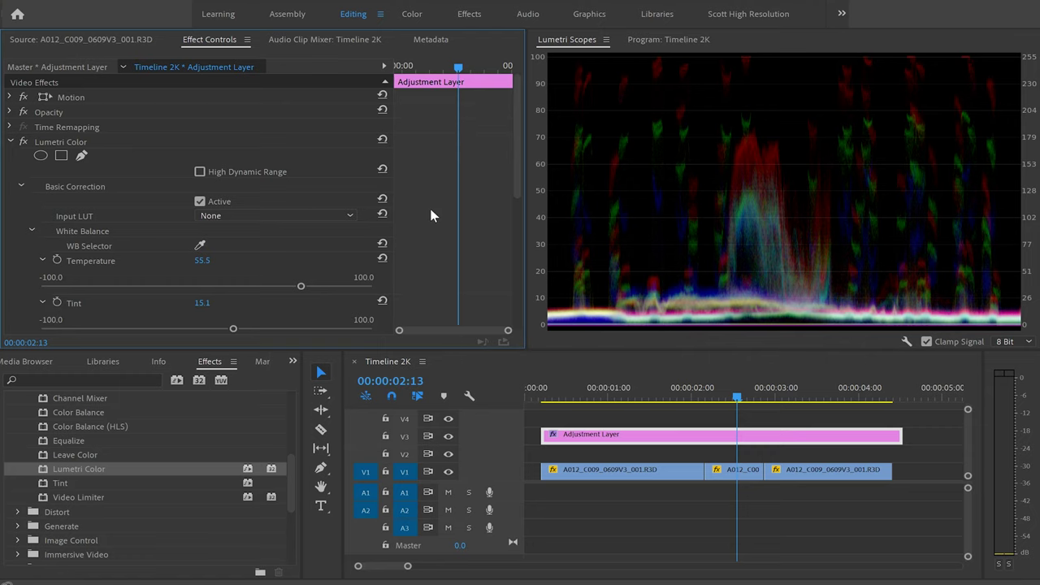
scroll(432, 215, "down", 5)
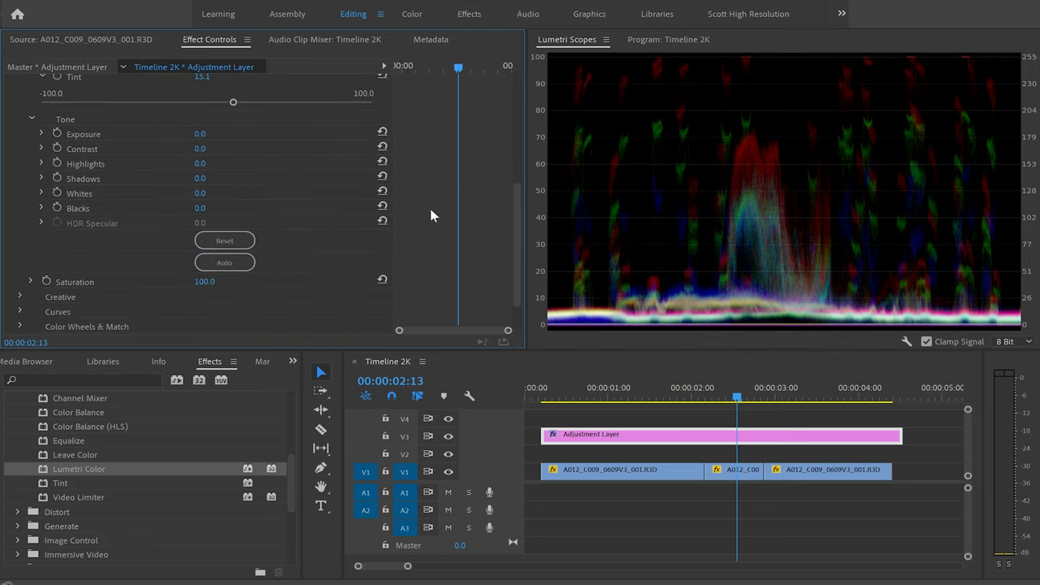
left_click(203, 281)
type("0")
key("Return")
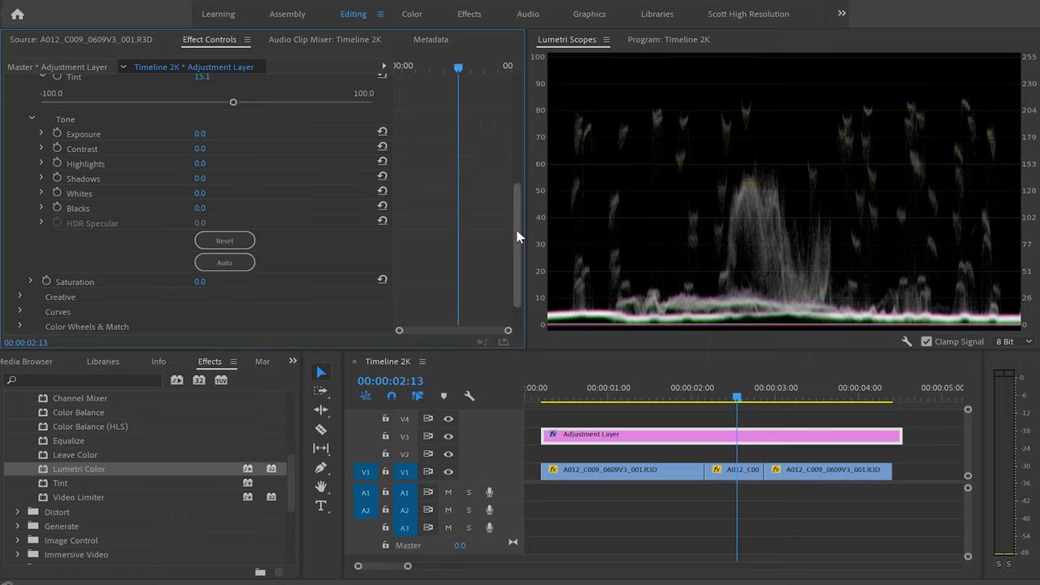
left_click_drag(518, 236, 517, 269)
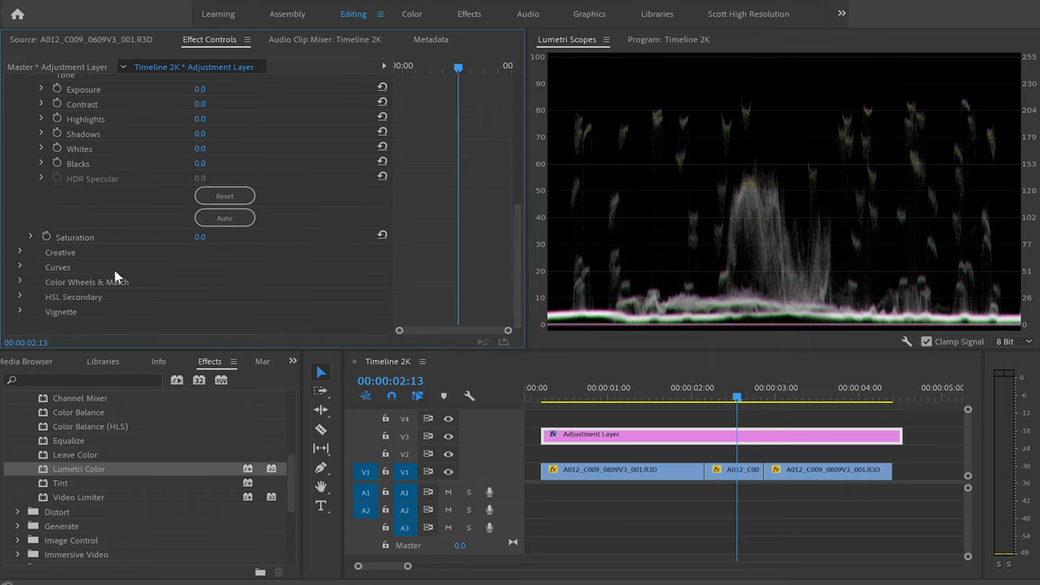
Expand Curves and drag the RGB master curve's white point leftward in two pulls
left_click(20, 267)
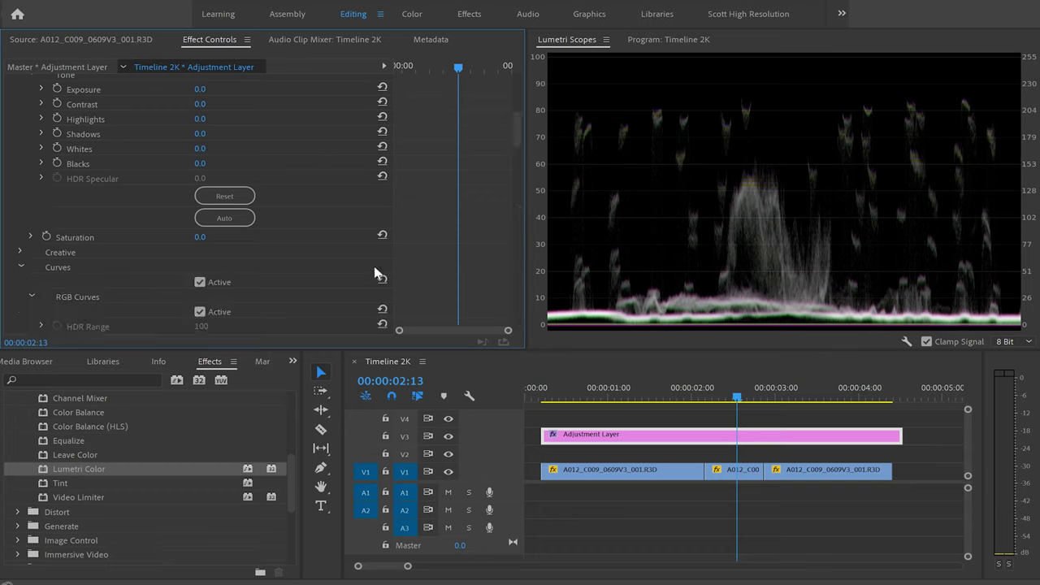
scroll(499, 176, "down", 5)
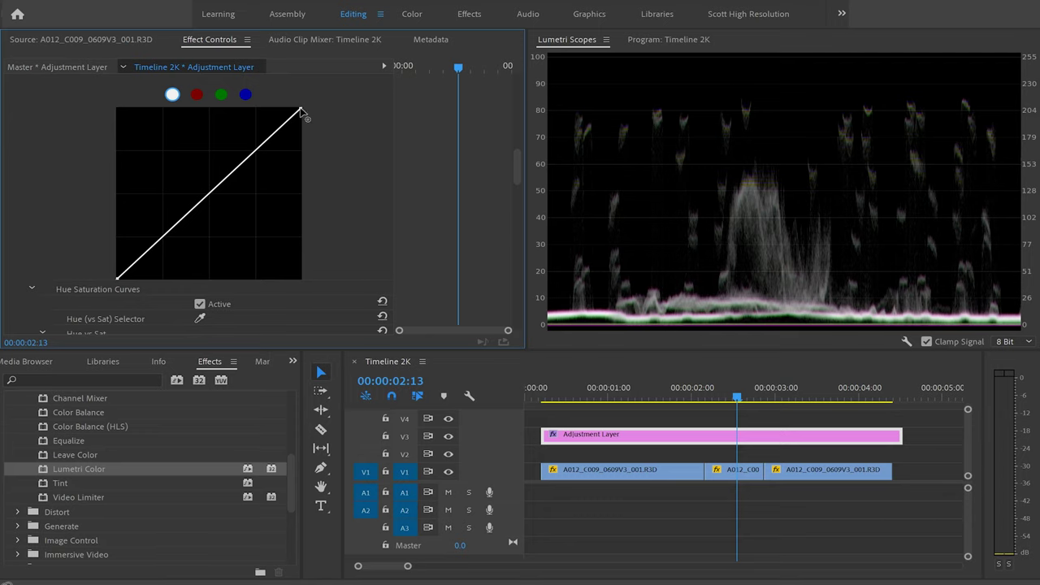
left_click_drag(300, 110, 282, 112)
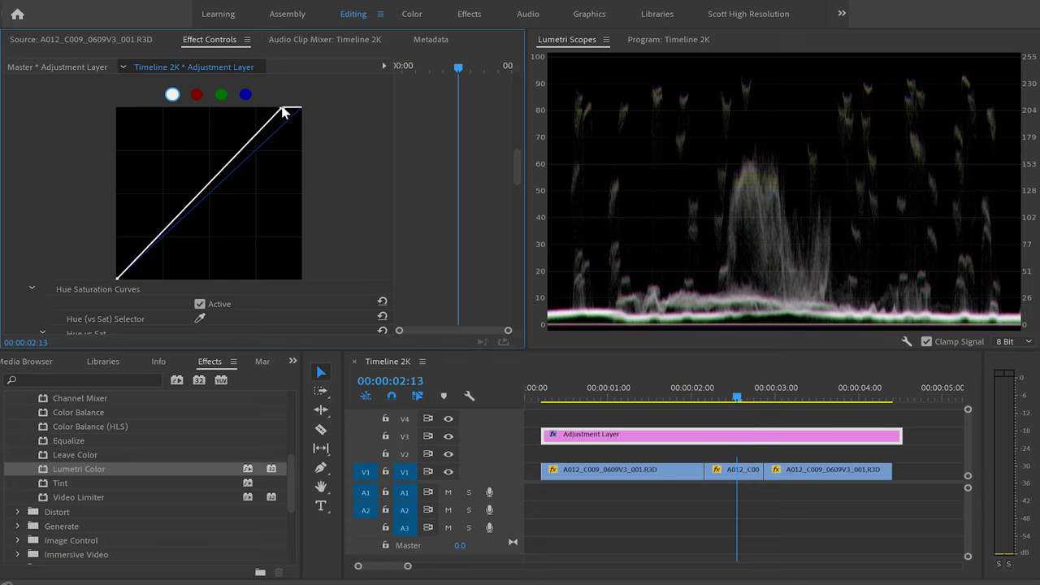
left_click_drag(283, 113, 273, 113)
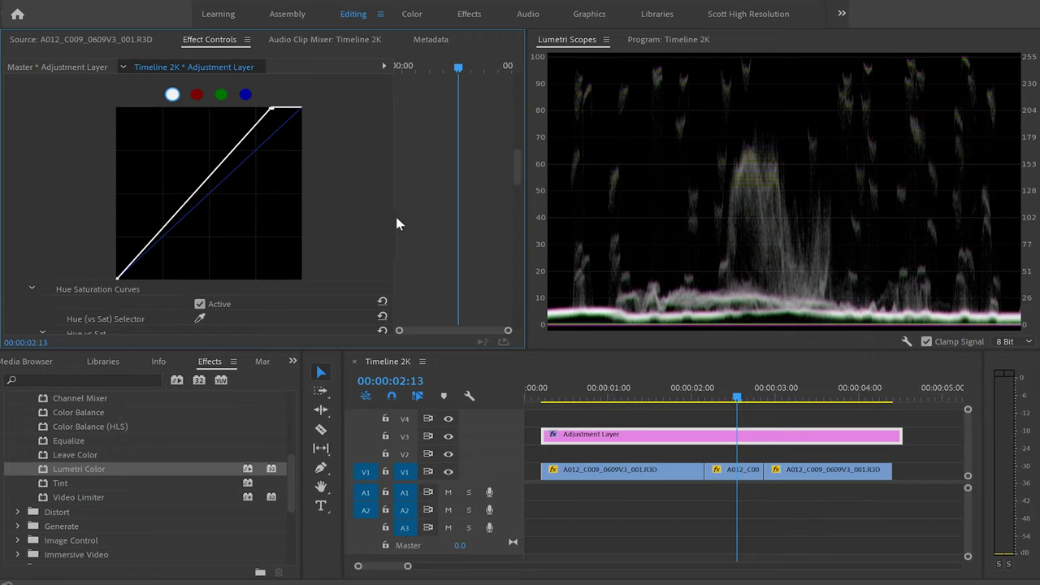
Reset the adjustment layer's Saturation to 100 and switch back to the Program: Timeline 2K view
scroll(404, 226, "up", 10)
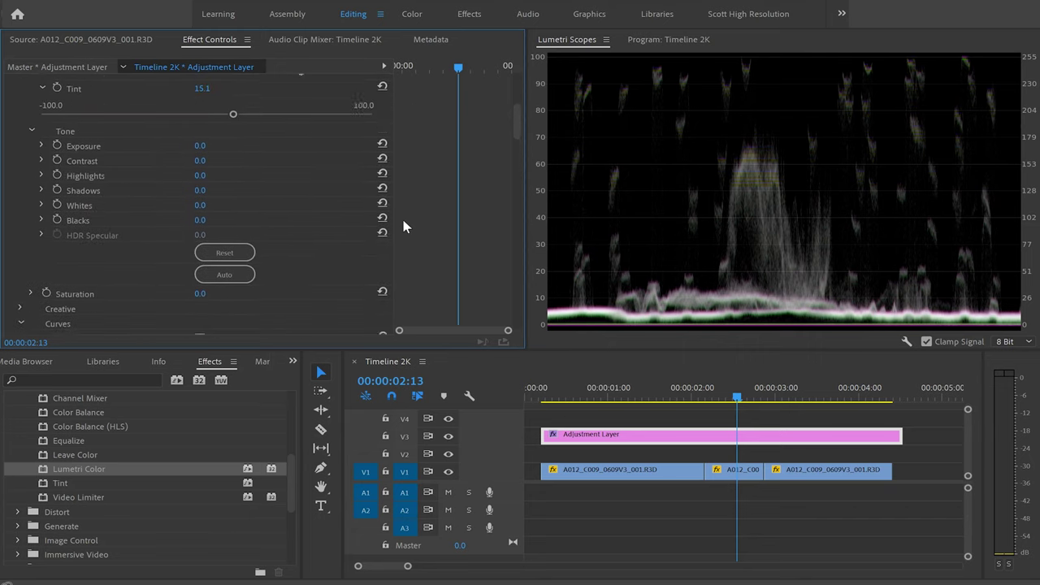
scroll(404, 220, "up", 4)
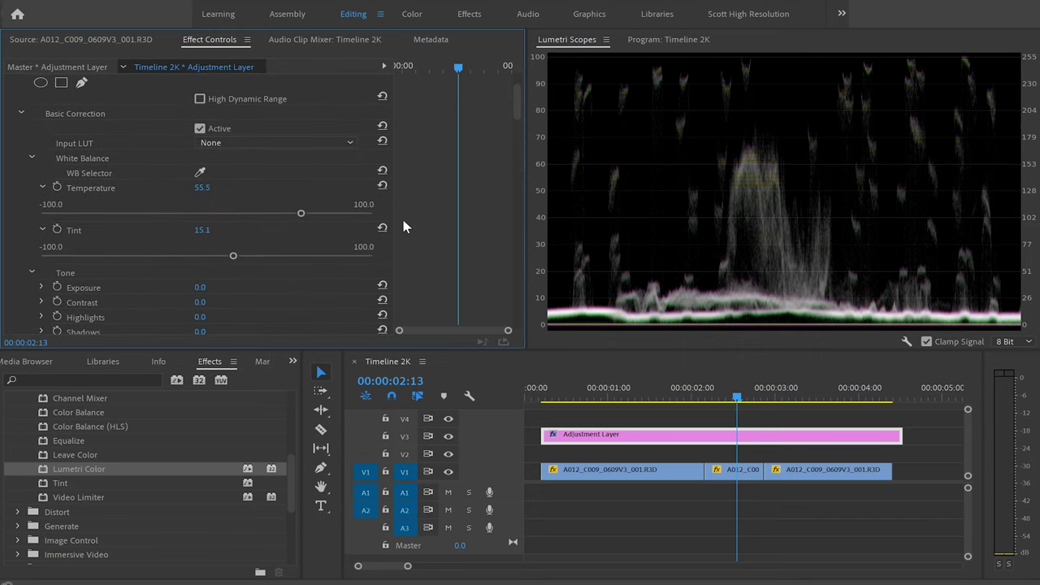
scroll(420, 280, "down", 3)
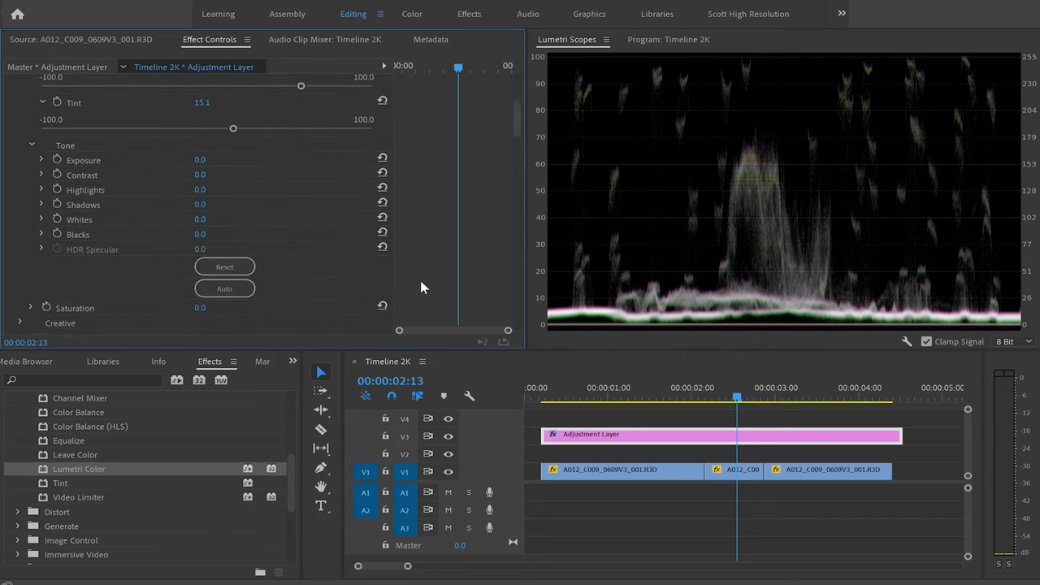
left_click(382, 293)
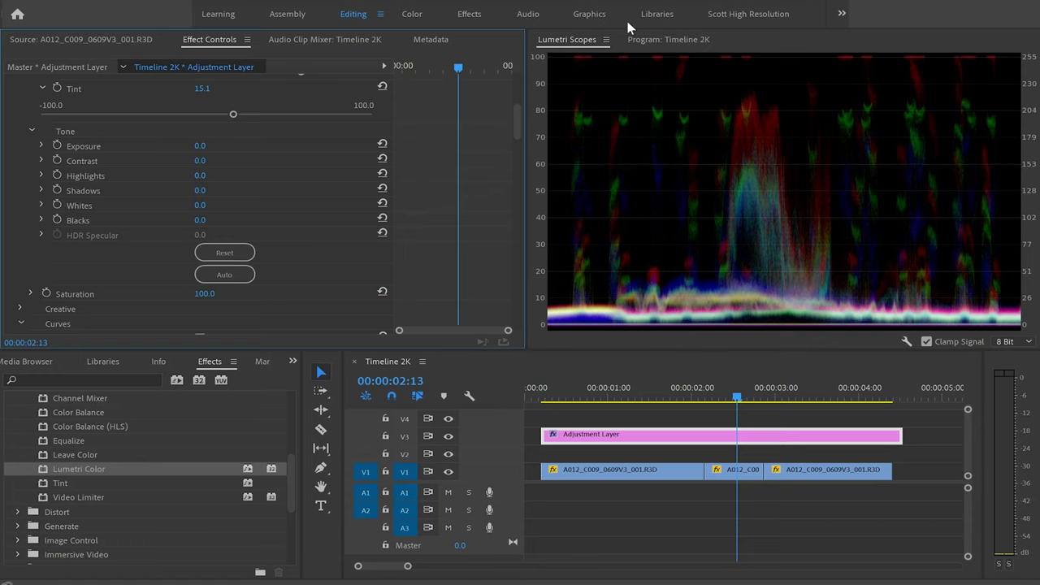
left_click(657, 40)
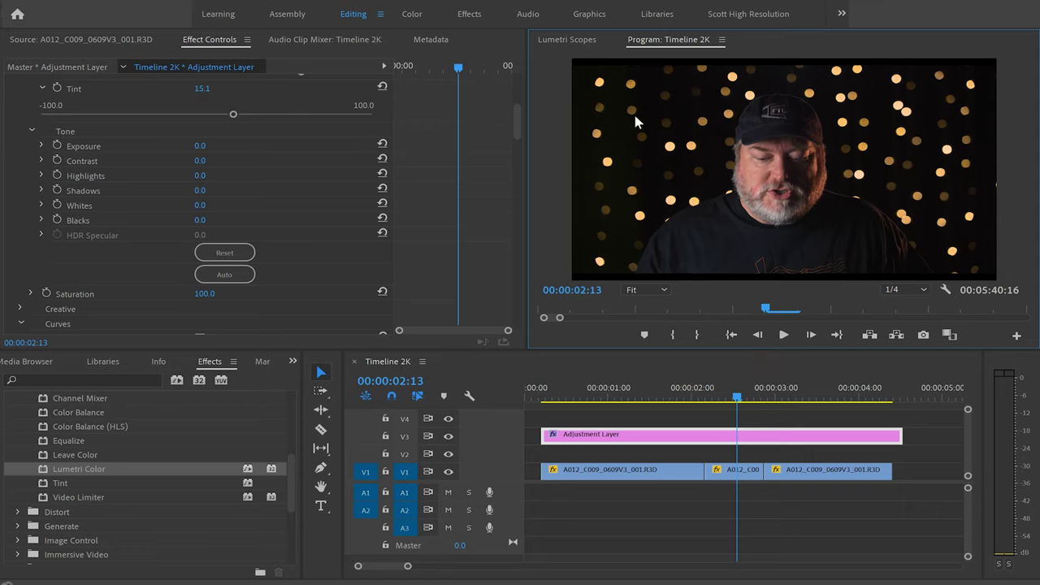
Bring up the card-over-face frame at 00:00:03:09 in the Program: Timeline 2K monitor
left_click(572, 41)
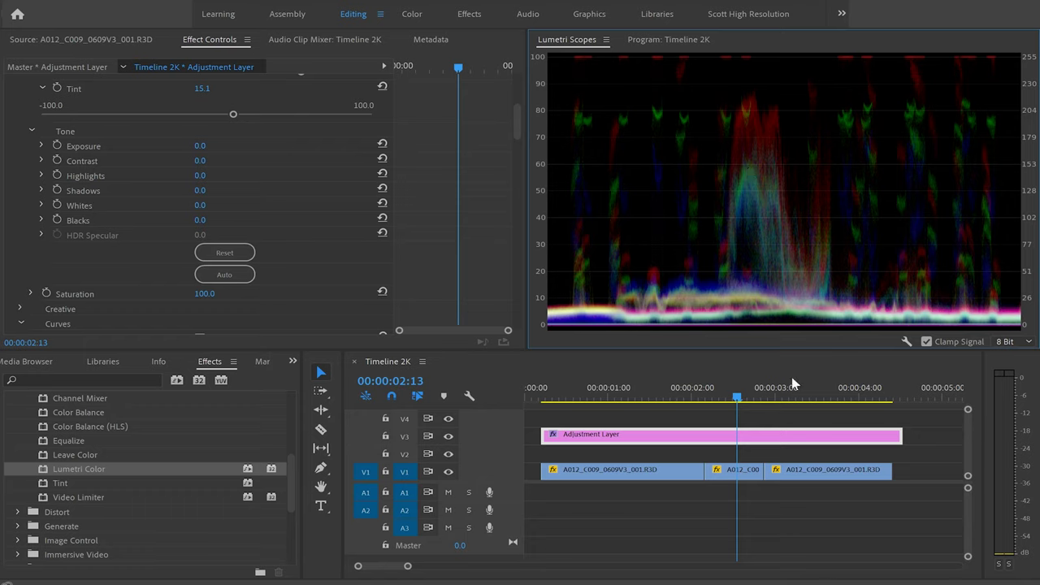
left_click(809, 395)
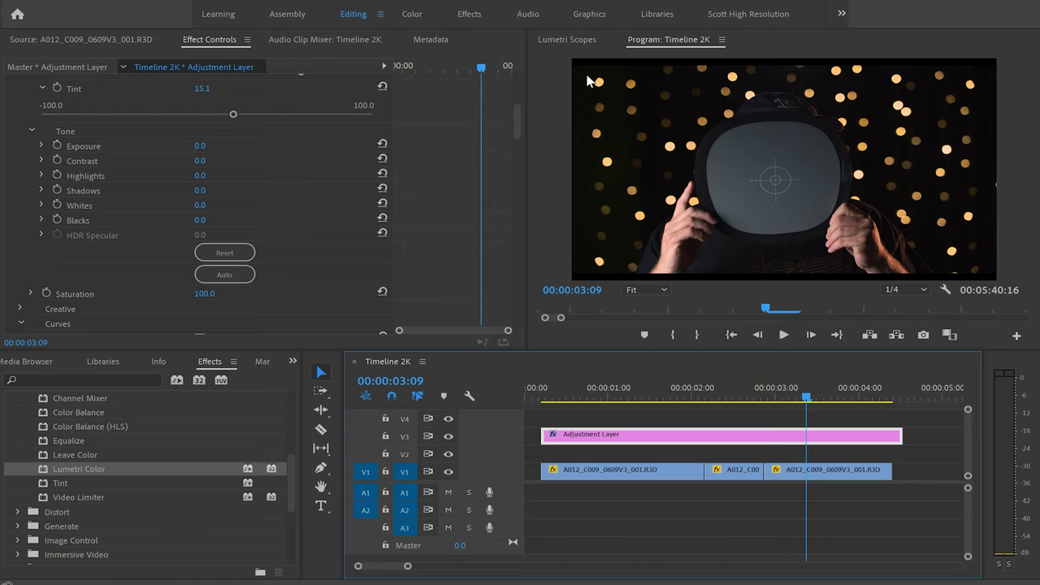
Compare the 00:00:03:09 gray-card frame with its waveform, finishing on the Lumetri Scopes waveform
left_click(580, 42)
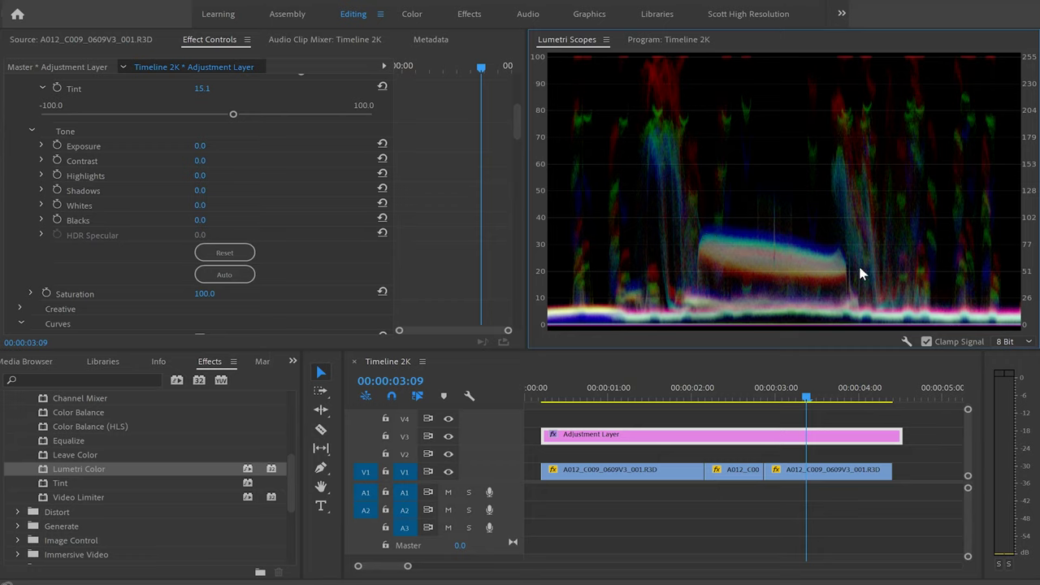
left_click(660, 42)
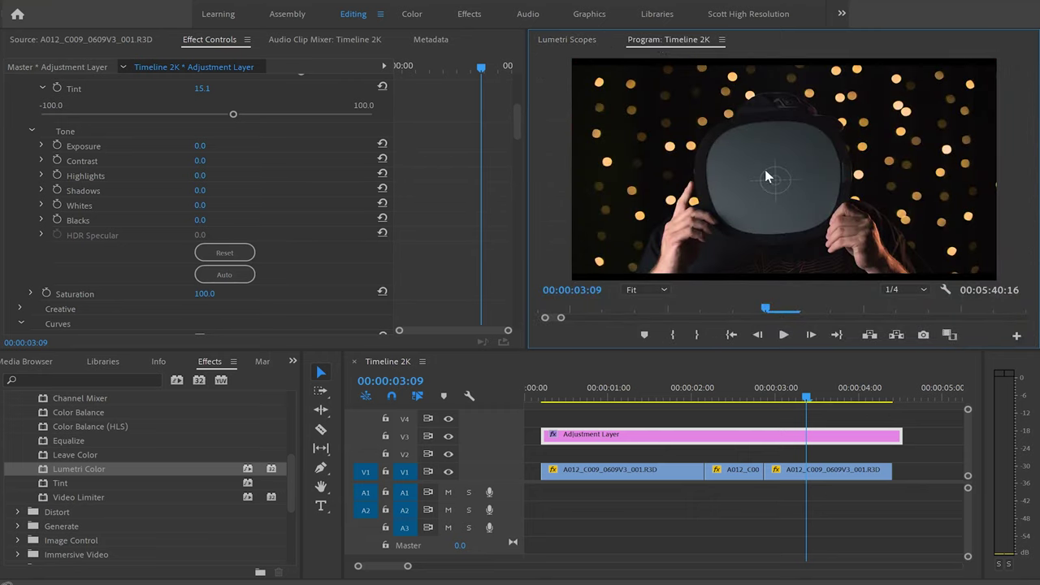
left_click(581, 44)
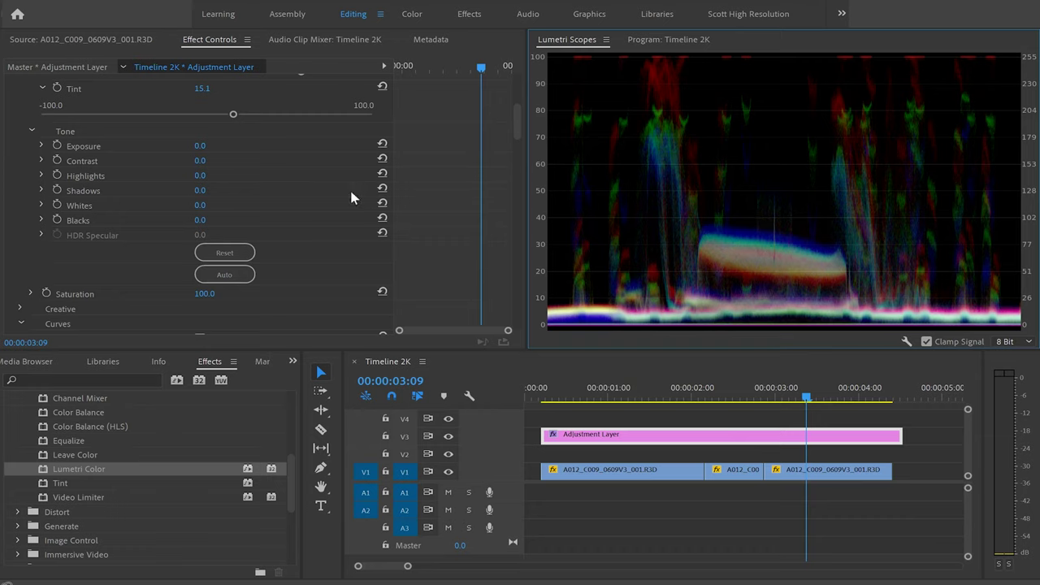
left_click(41, 145)
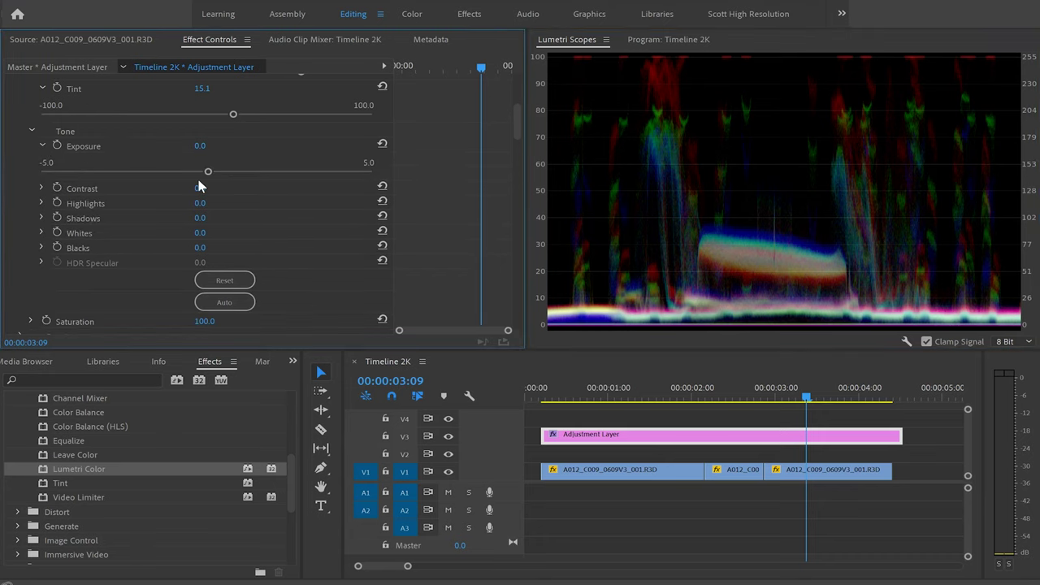
Raise the adjustment layer's Lumetri Exposure to 0.6, lifting the gray card's waveform trace
left_click_drag(207, 172, 225, 174)
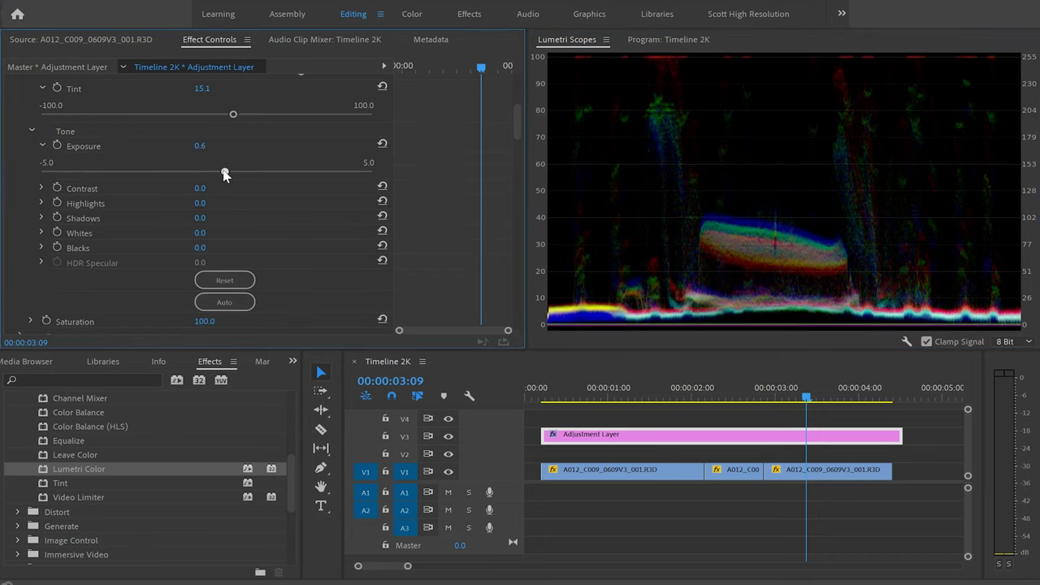